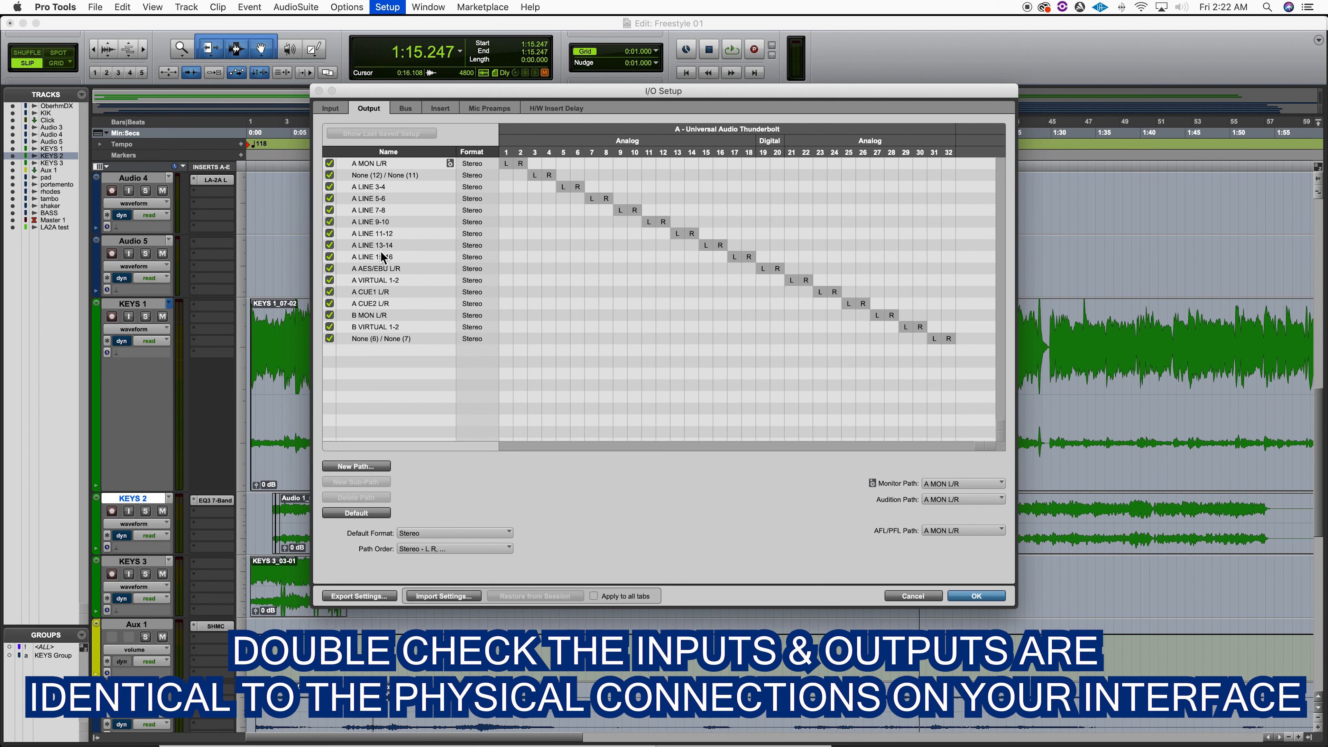
Review the input, output and bus path assignments in the I/O Setup
left_click(333, 110)
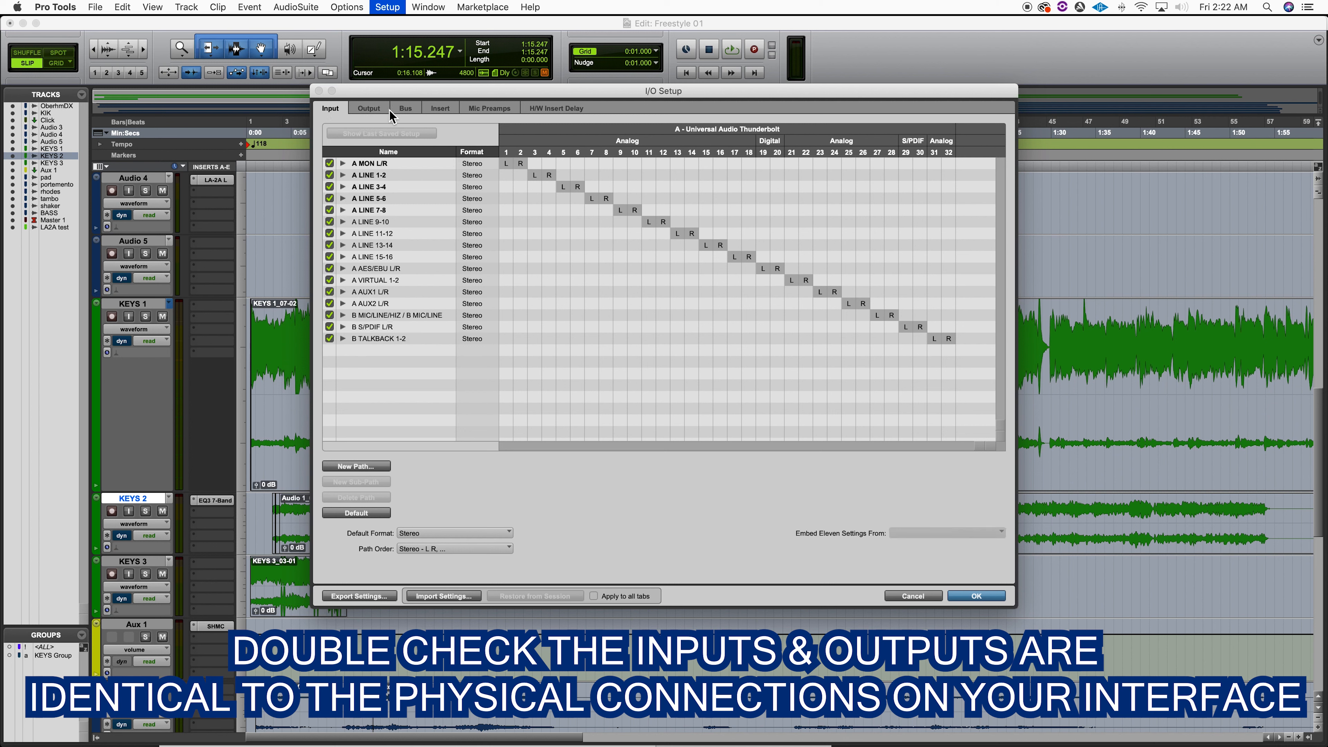
left_click(368, 109)
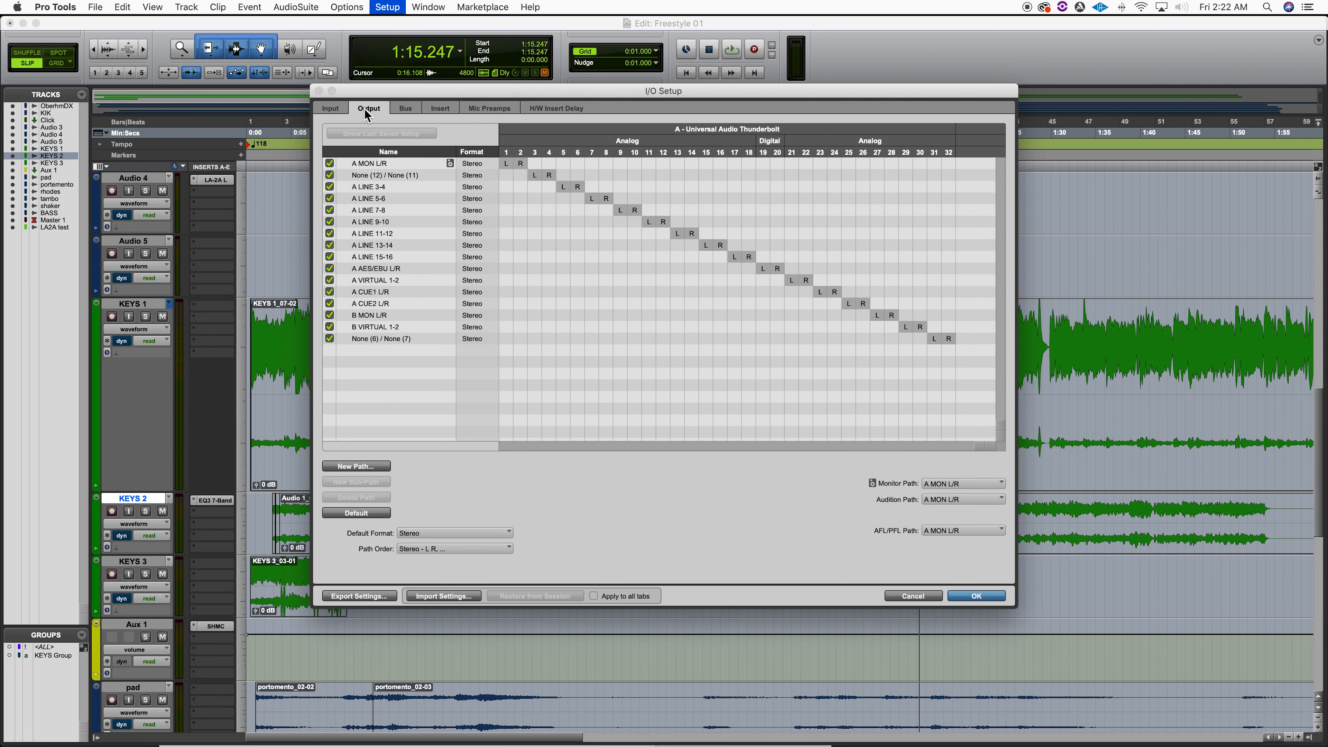
left_click(406, 108)
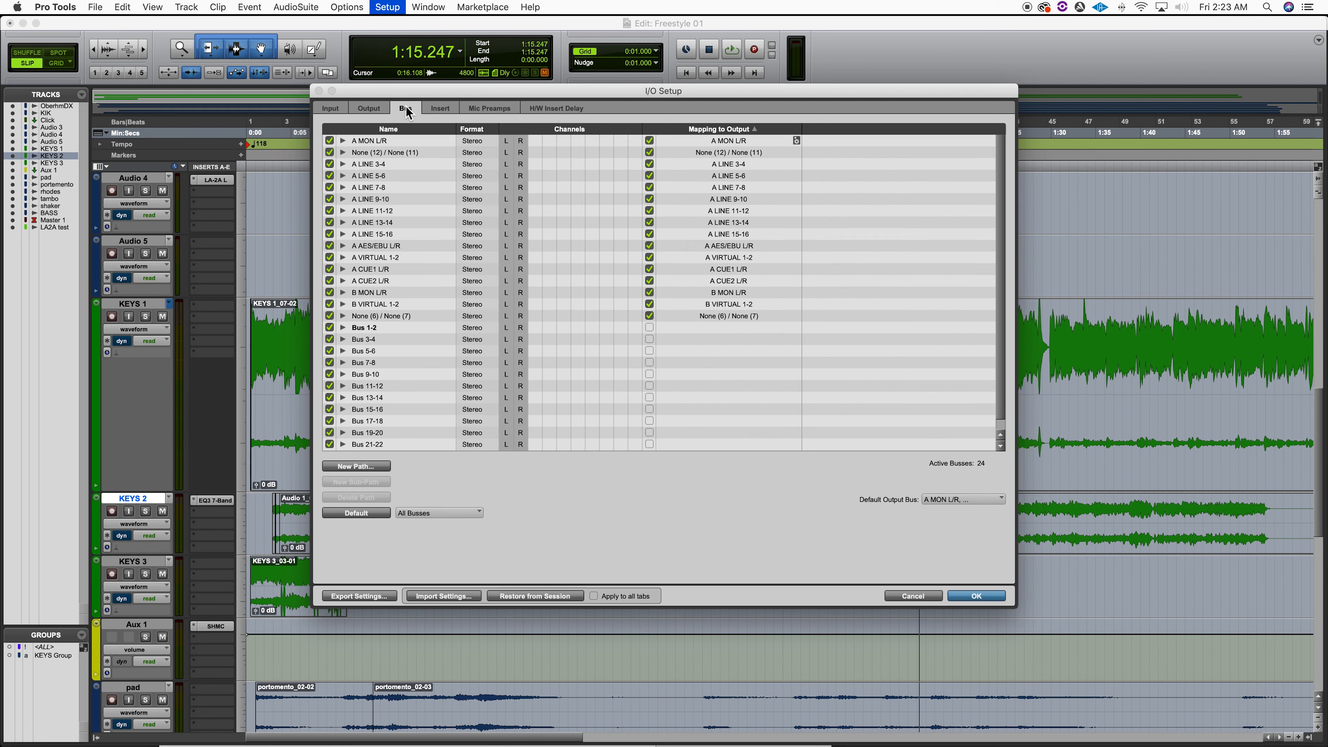
Delete all bus paths, including the ones used in the session, and repopulate the bus list with the default paths
left_click(381, 180)
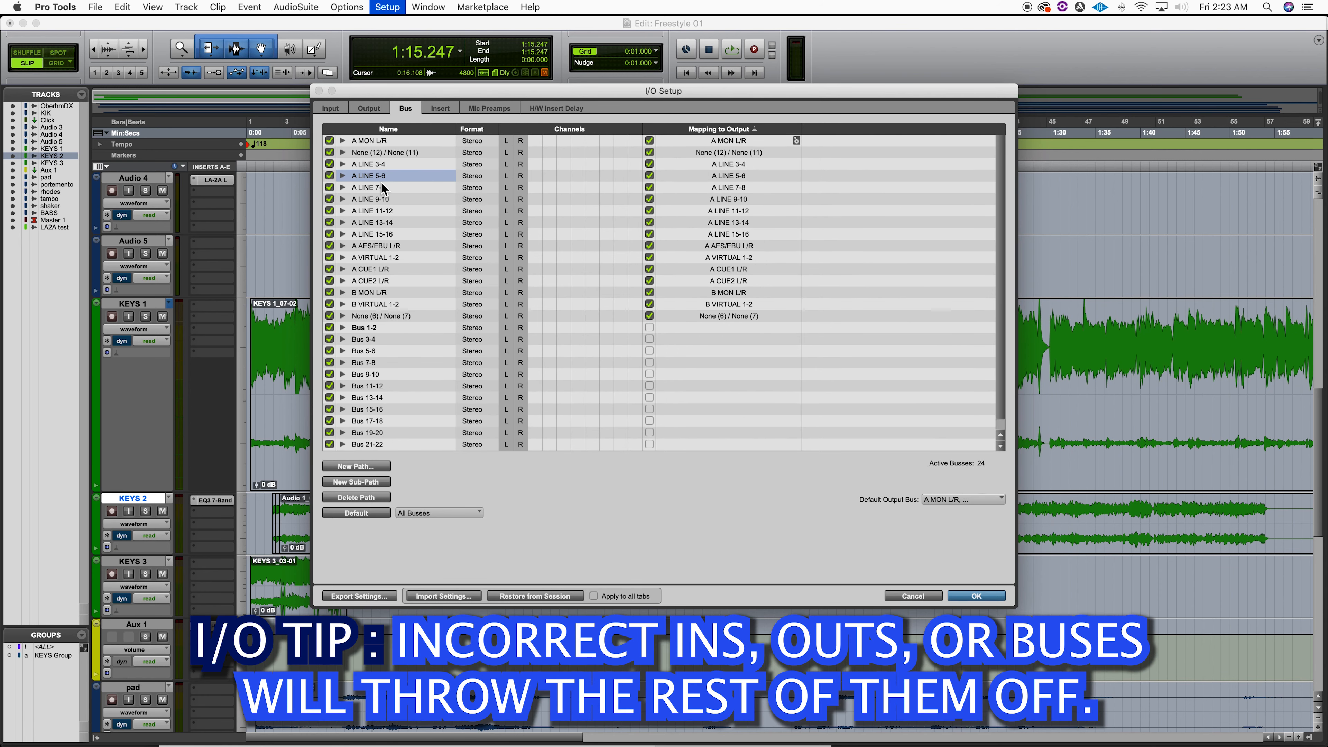
scroll(369, 339, "down", 1)
scroll(404, 198, "up", 1)
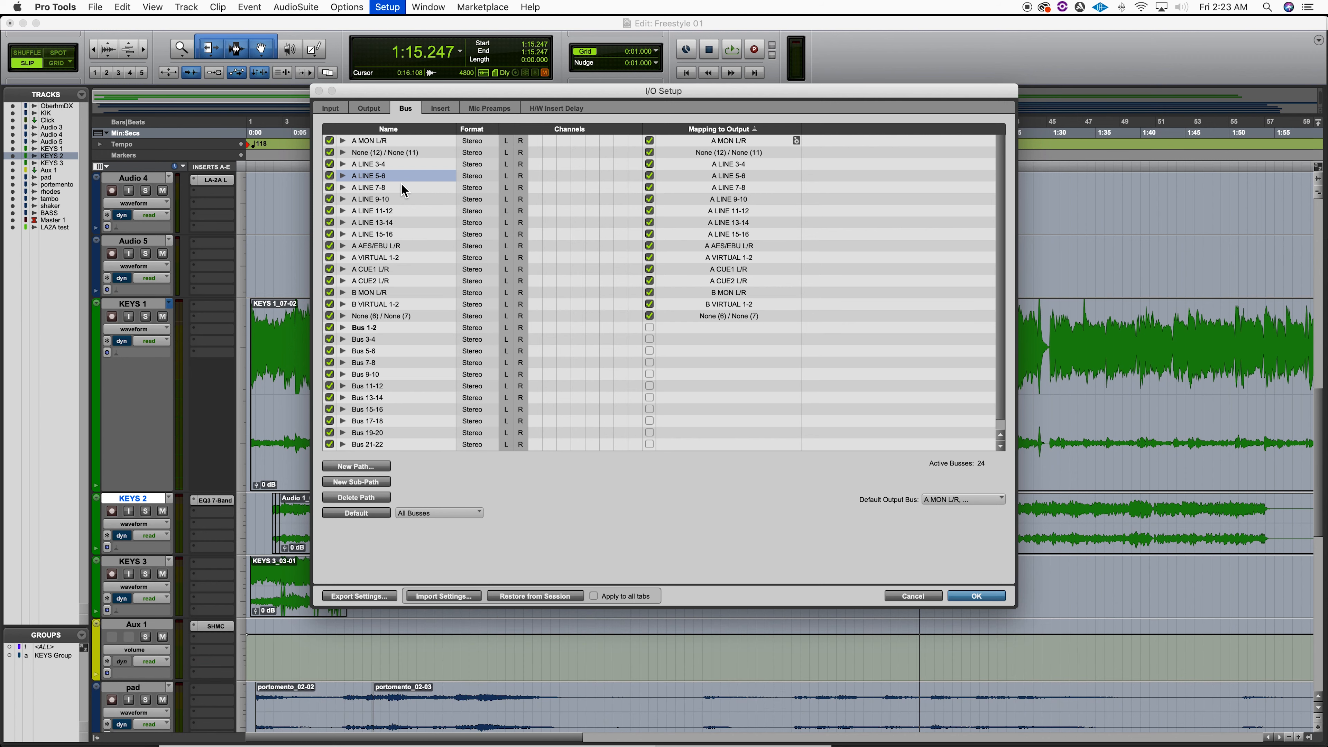
key("super+a")
key("BackSpace")
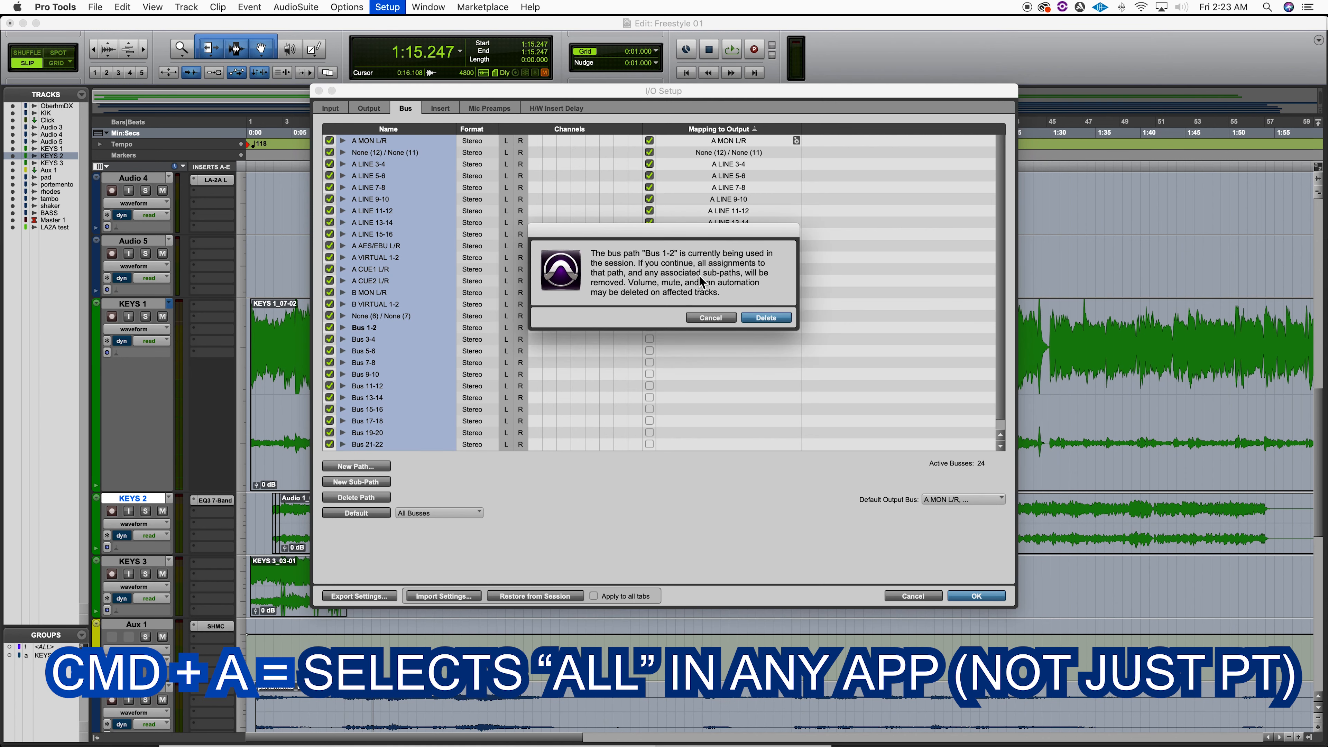
left_click(766, 319)
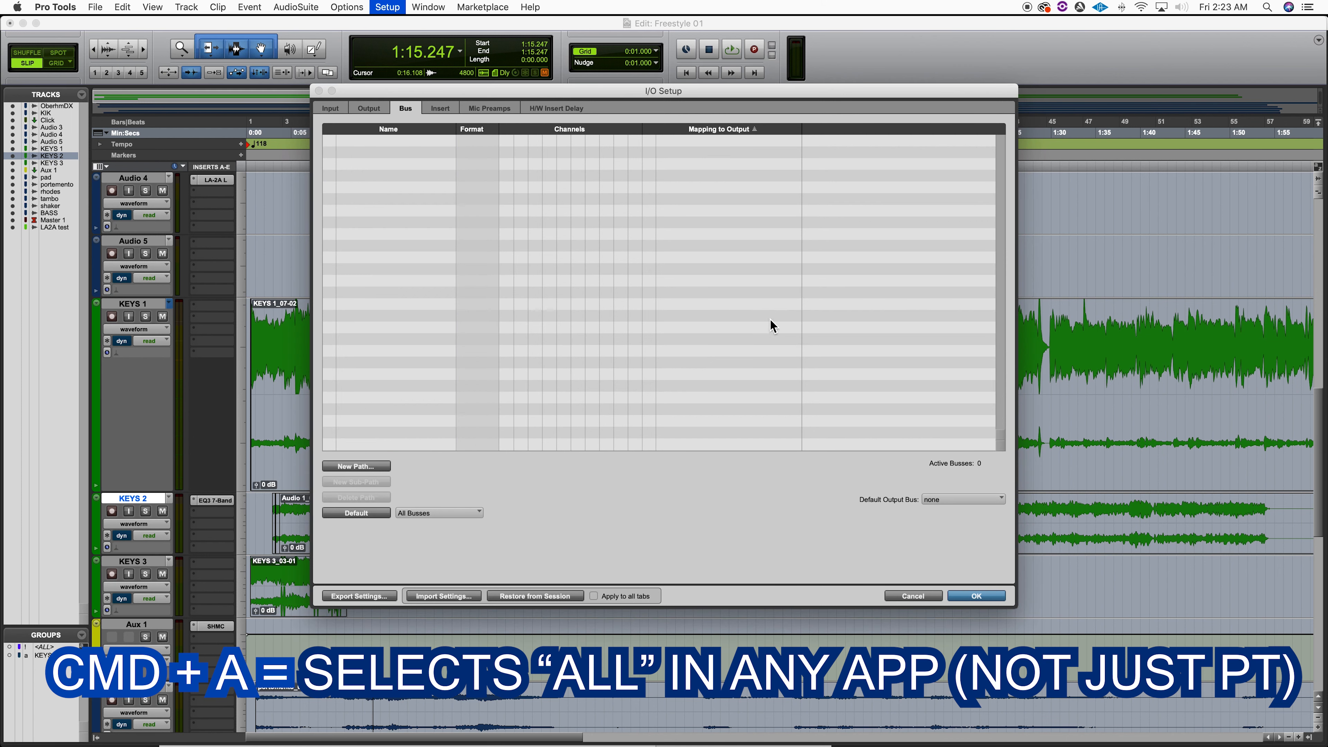
left_click(356, 513)
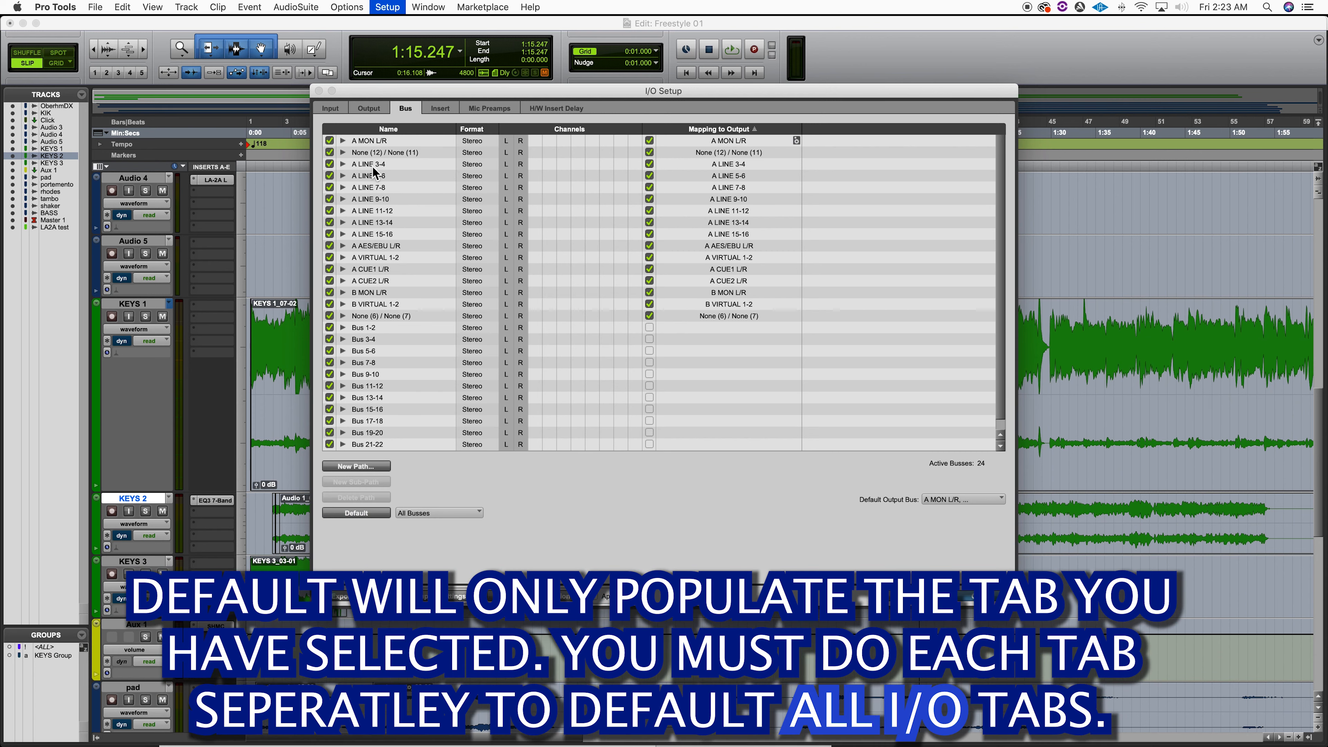
Check the input and output paths and choose A MON L/R (Stereo) as the Monitor Path
left_click(330, 109)
left_click(374, 111)
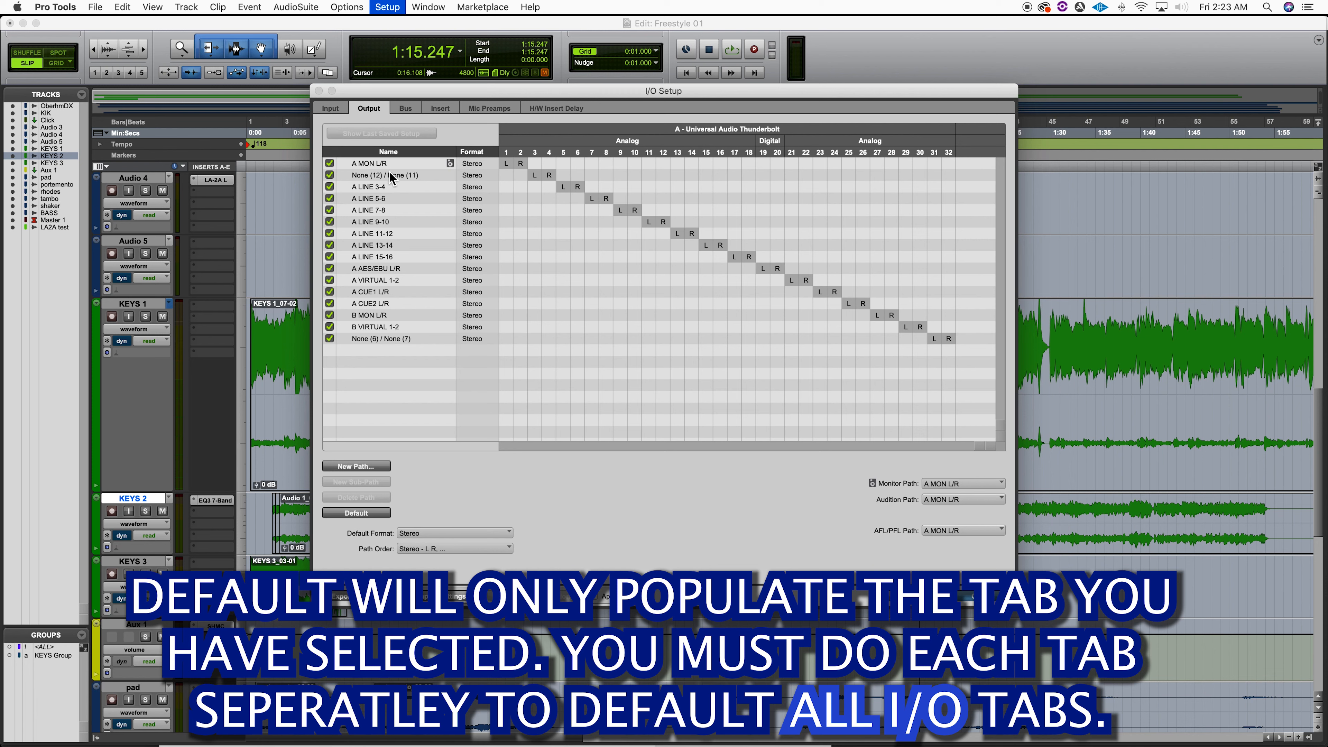
left_click(368, 166)
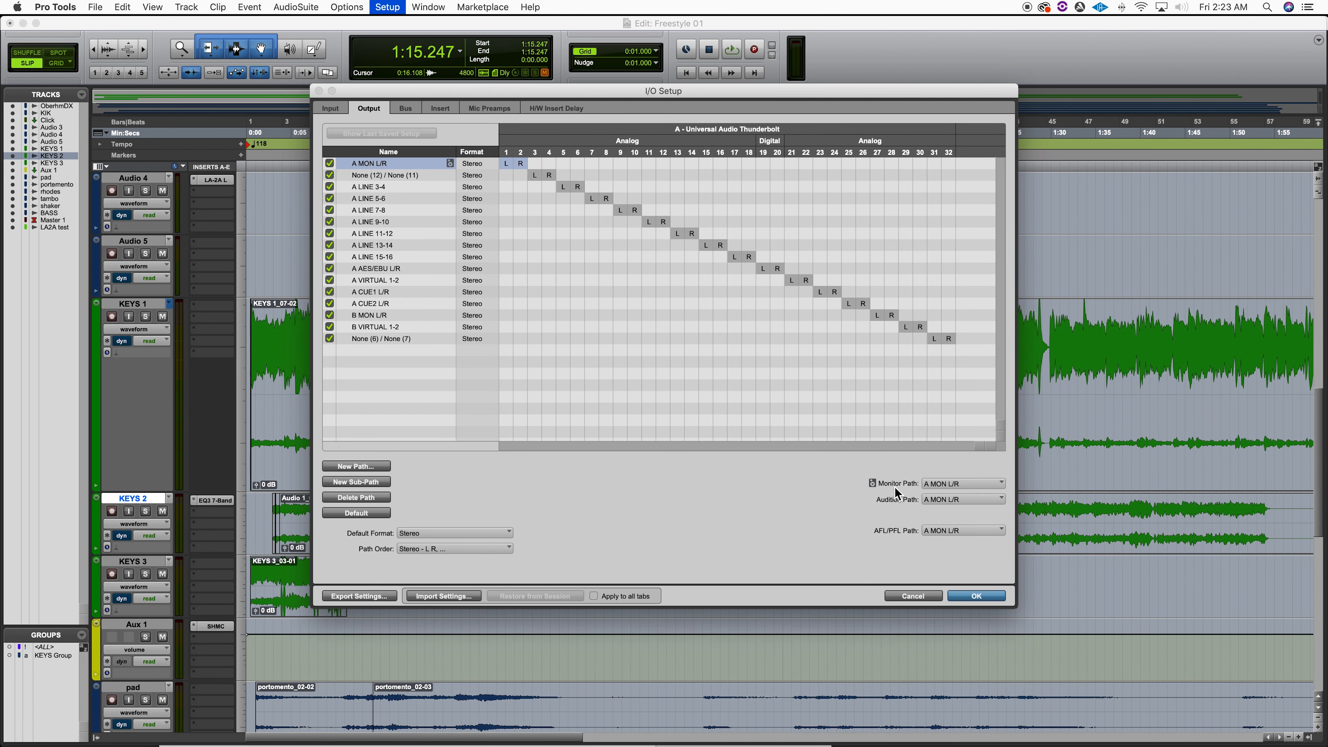
left_click(1001, 485)
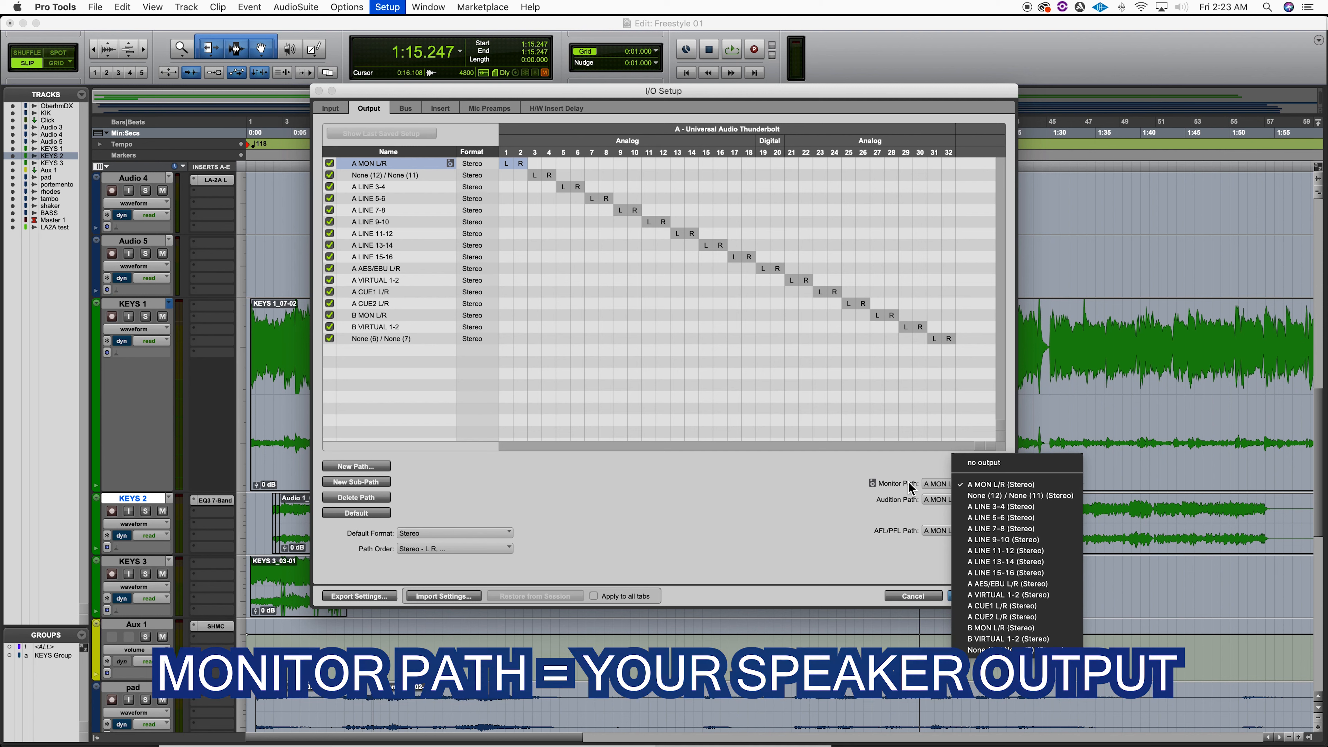
left_click(1001, 485)
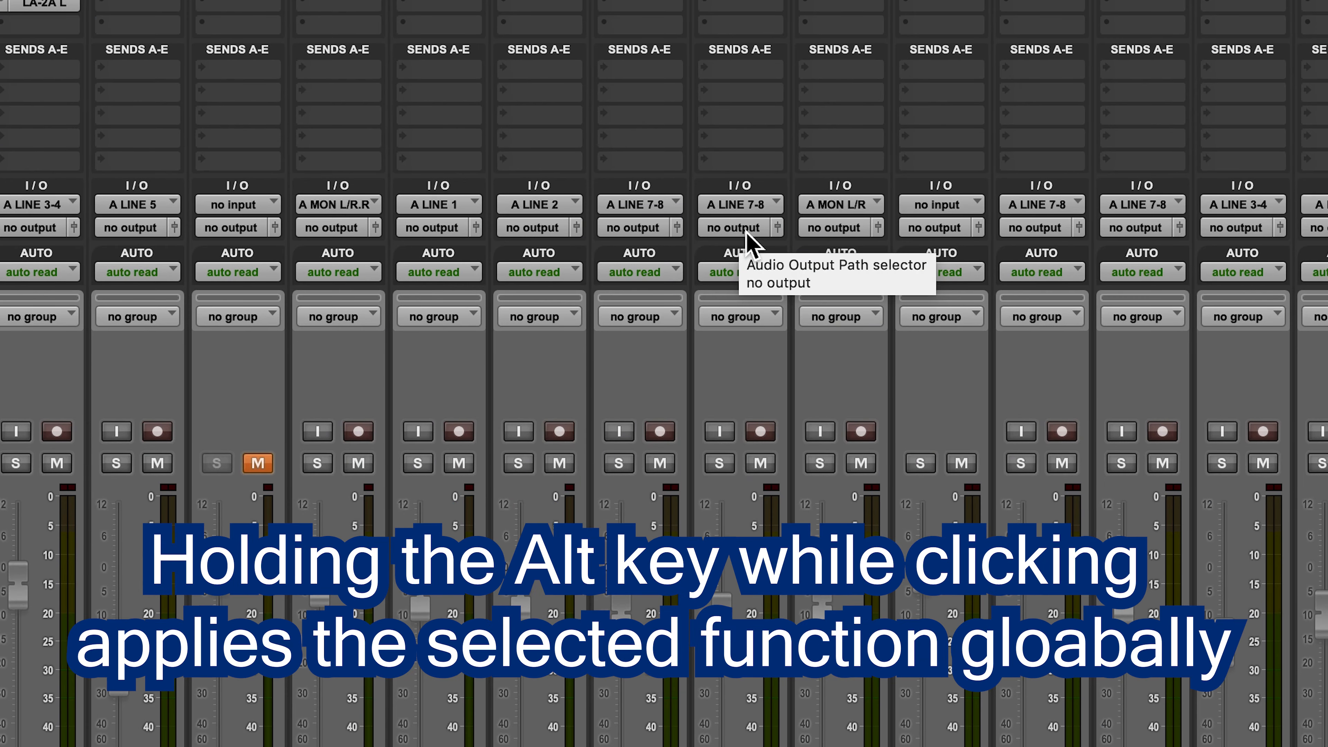
Assign the A MON L/R (Stereo) output to all tracks at once
left_click(735, 228, "alt")
mouse_move(771, 279)
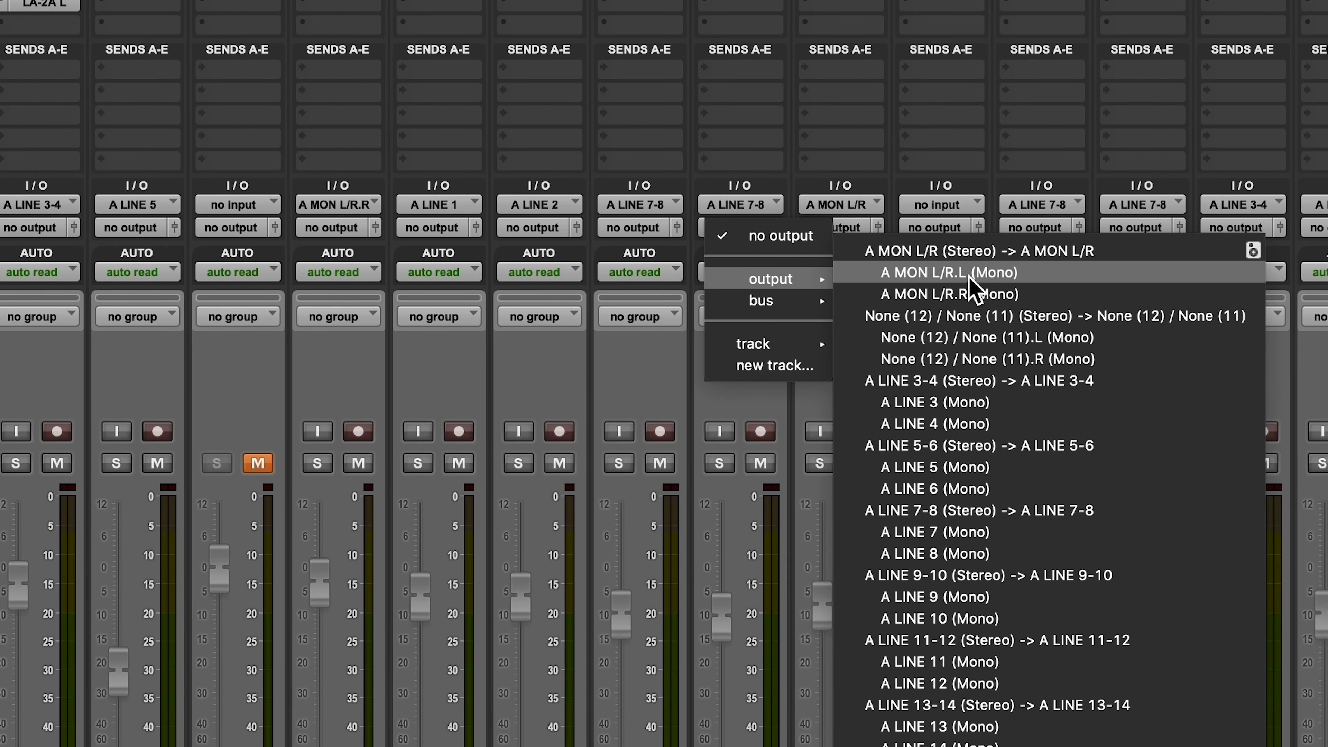
left_click(999, 252)
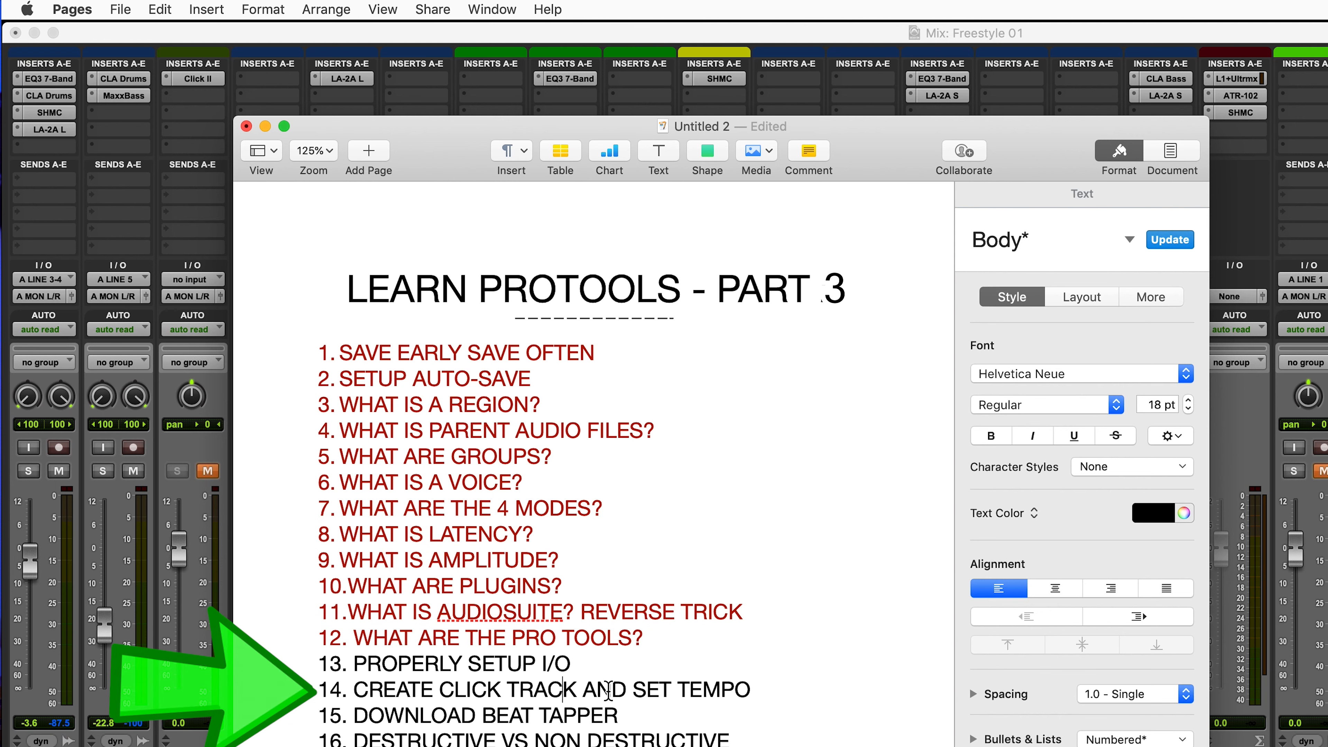
Switch from Pages back to Pro Tools and create a click track below the selected KEYS 2 track
key("super+h")
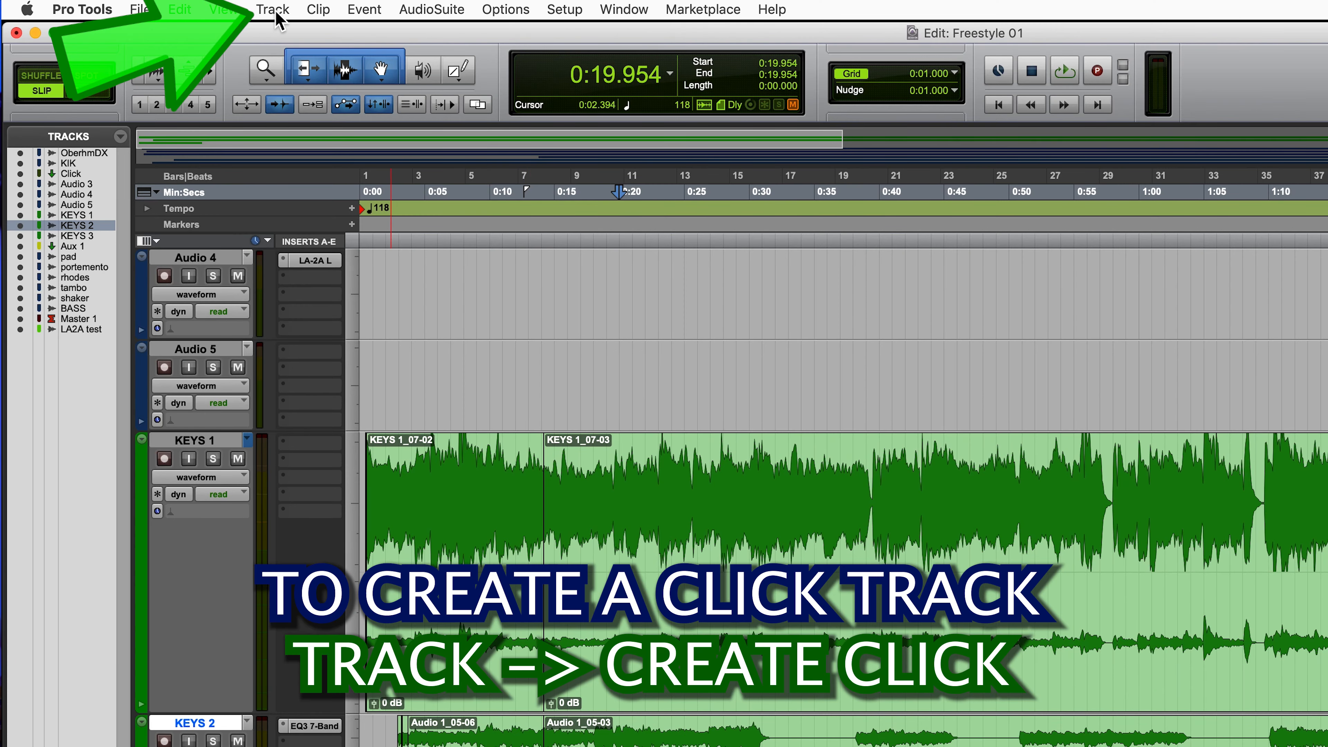
left_click(273, 9)
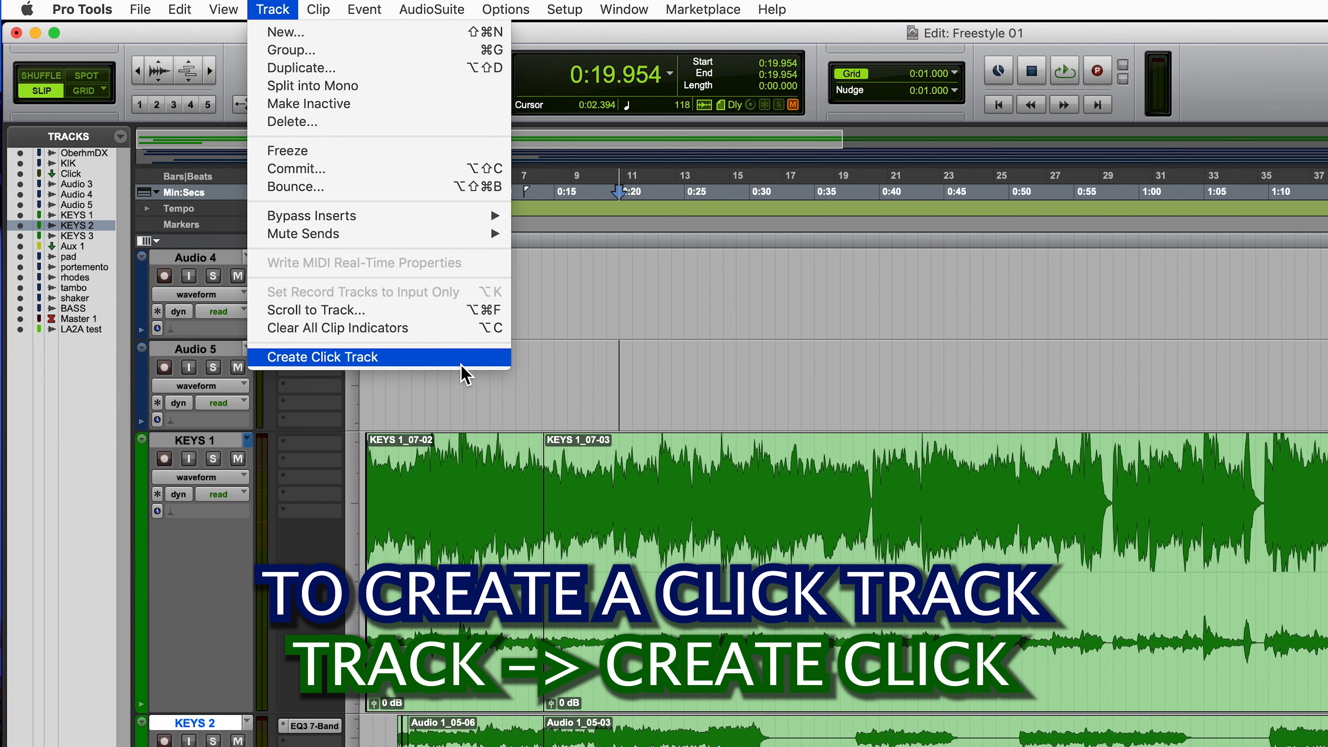
left_click(471, 368)
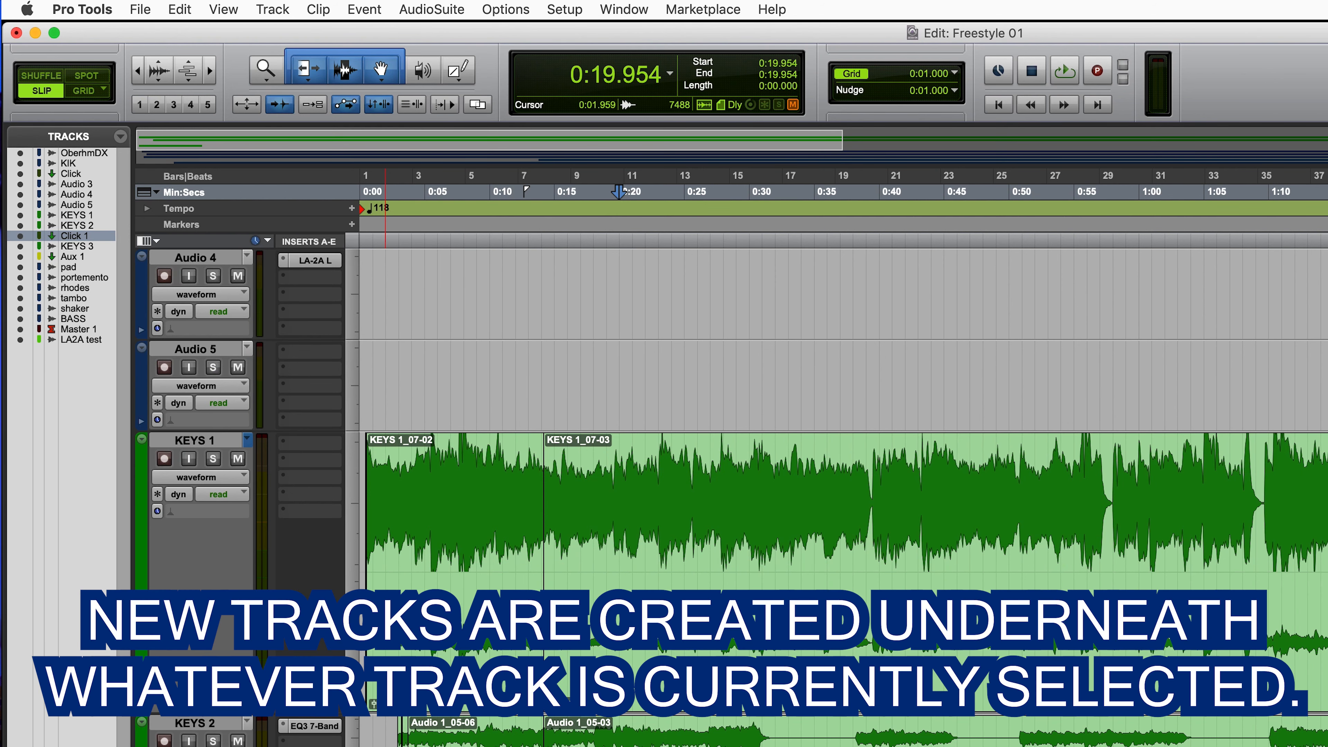
Select the KEYS 1 track and set its track height to medium
left_click(204, 725)
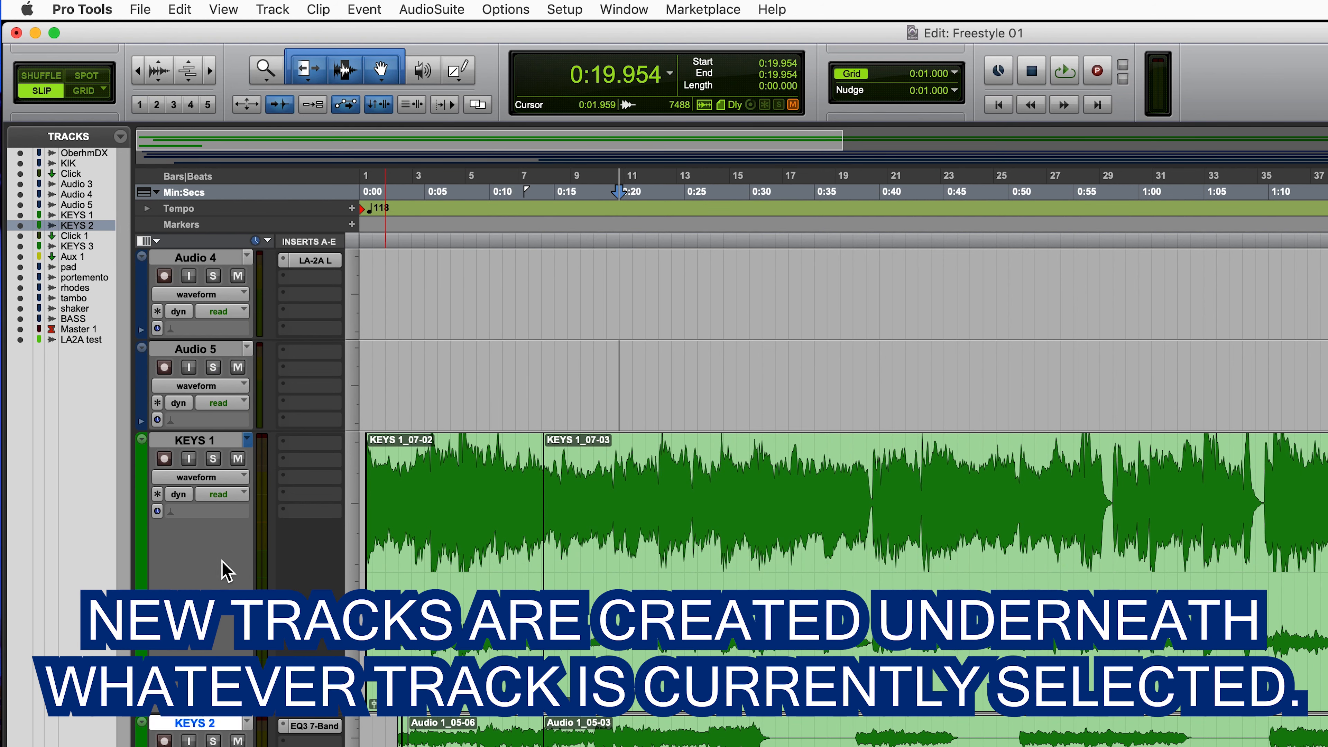
left_click(221, 444)
left_click(220, 350)
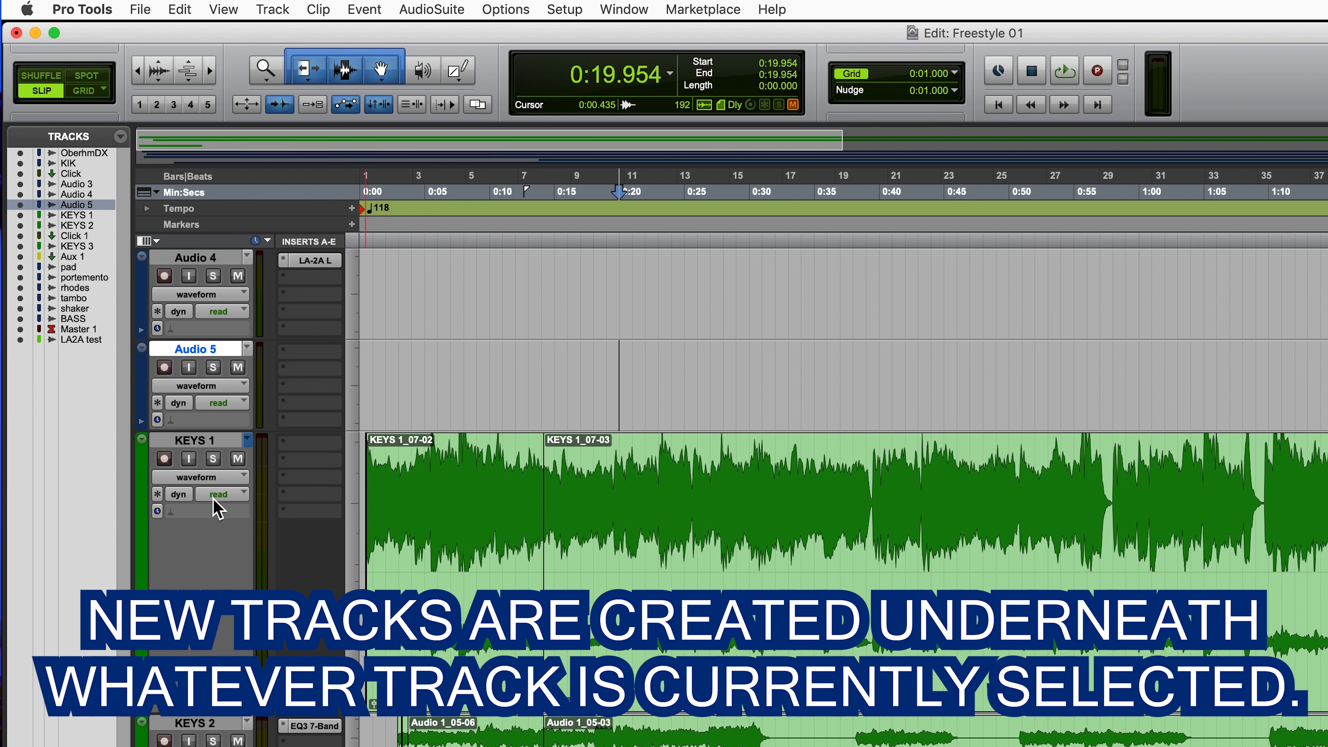
left_click(223, 445)
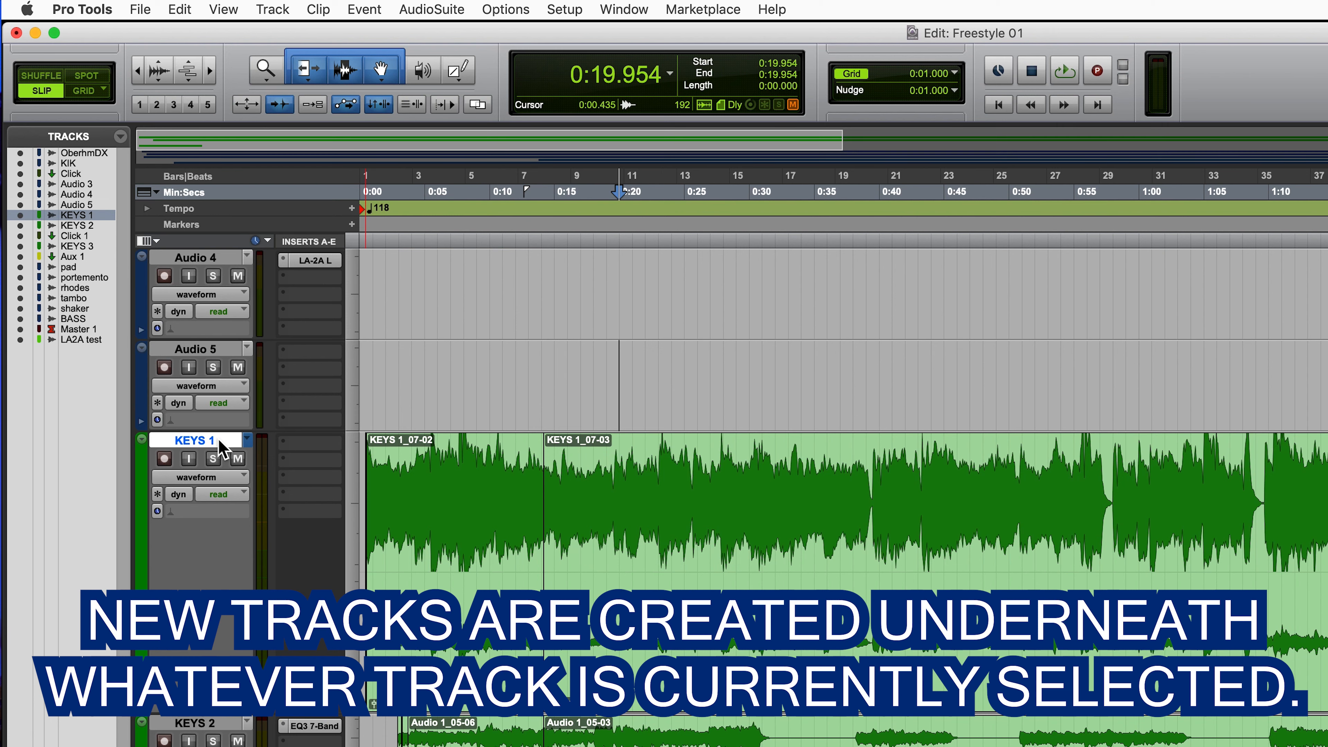
left_click(356, 472)
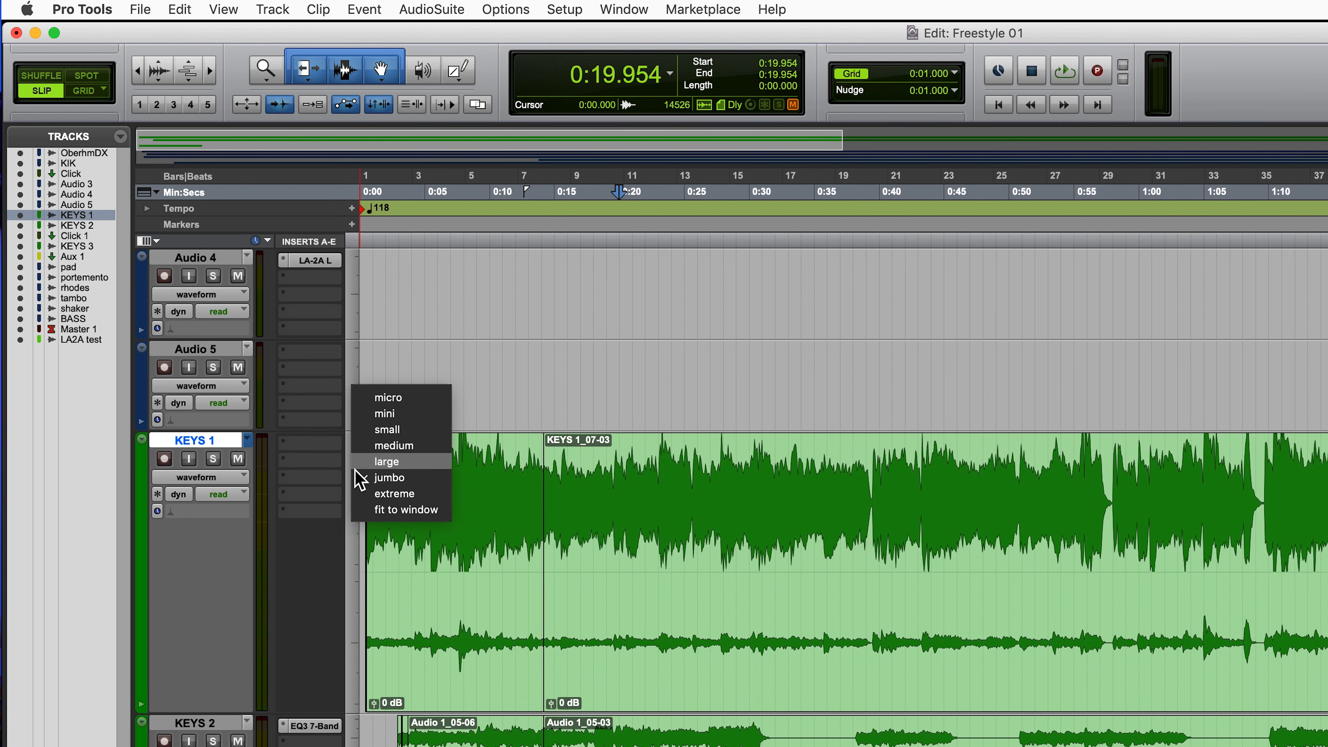
left_click(379, 449)
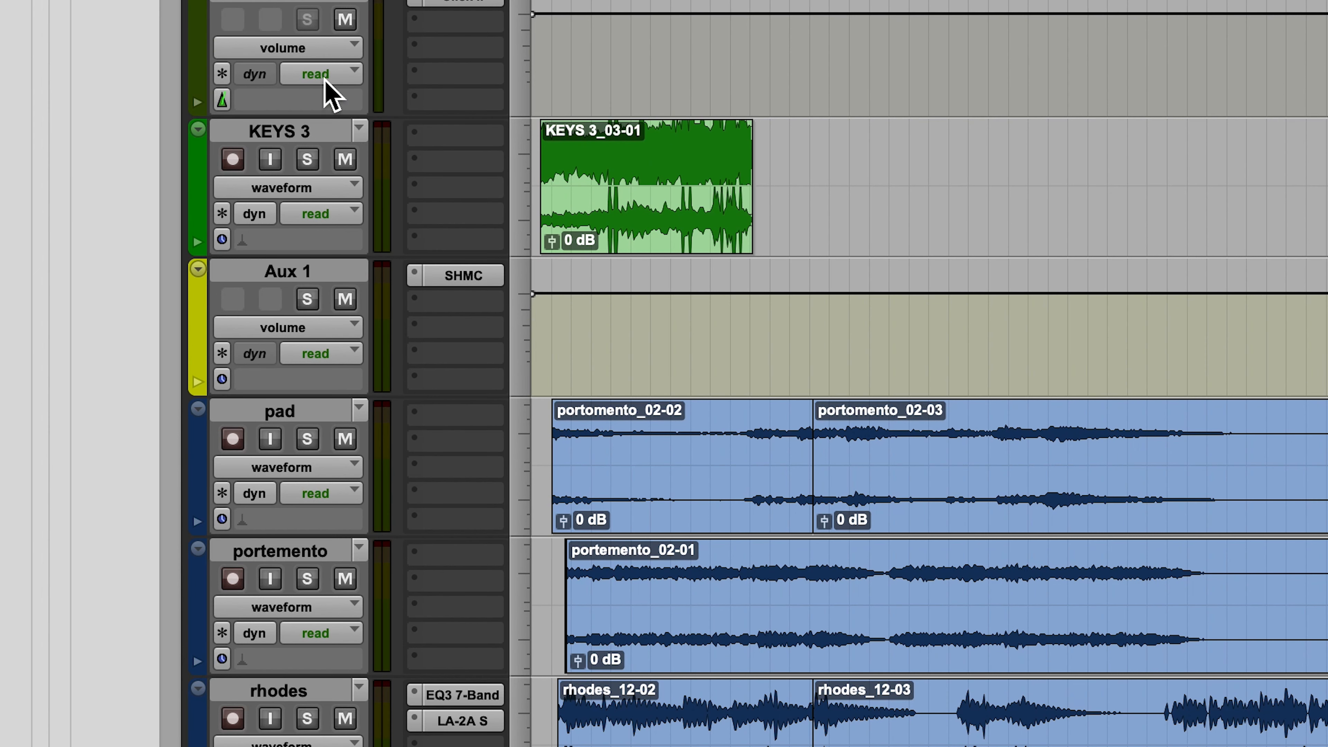
Create one new mono audio track in samples directly below the pad track
left_click(290, 413)
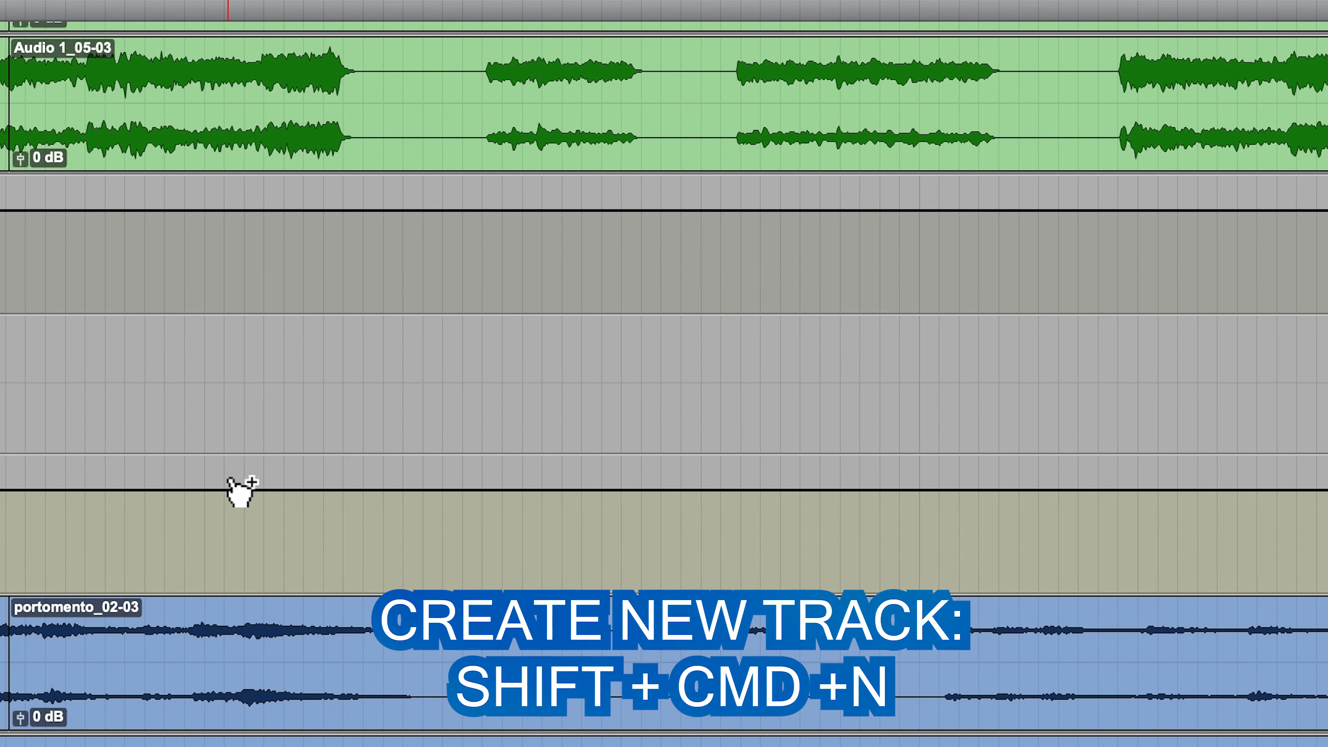
key("shift+super+n")
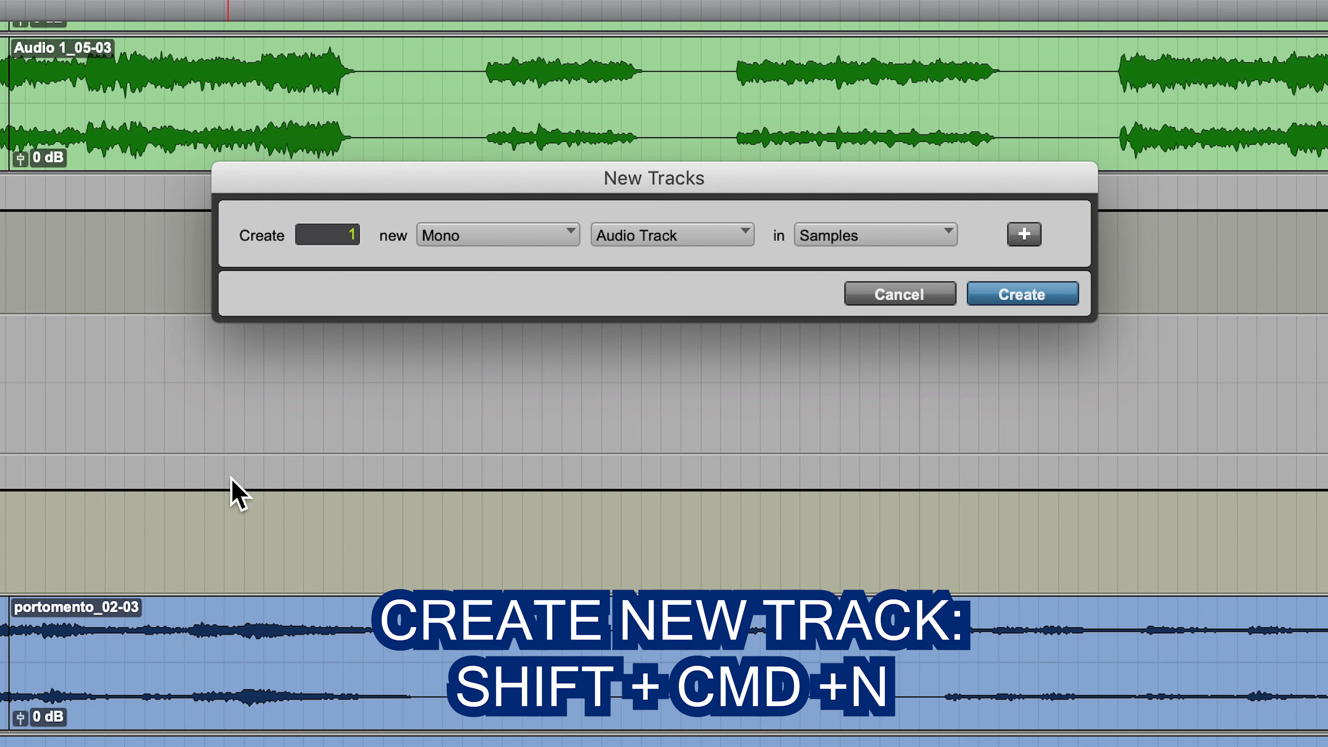
key("Return")
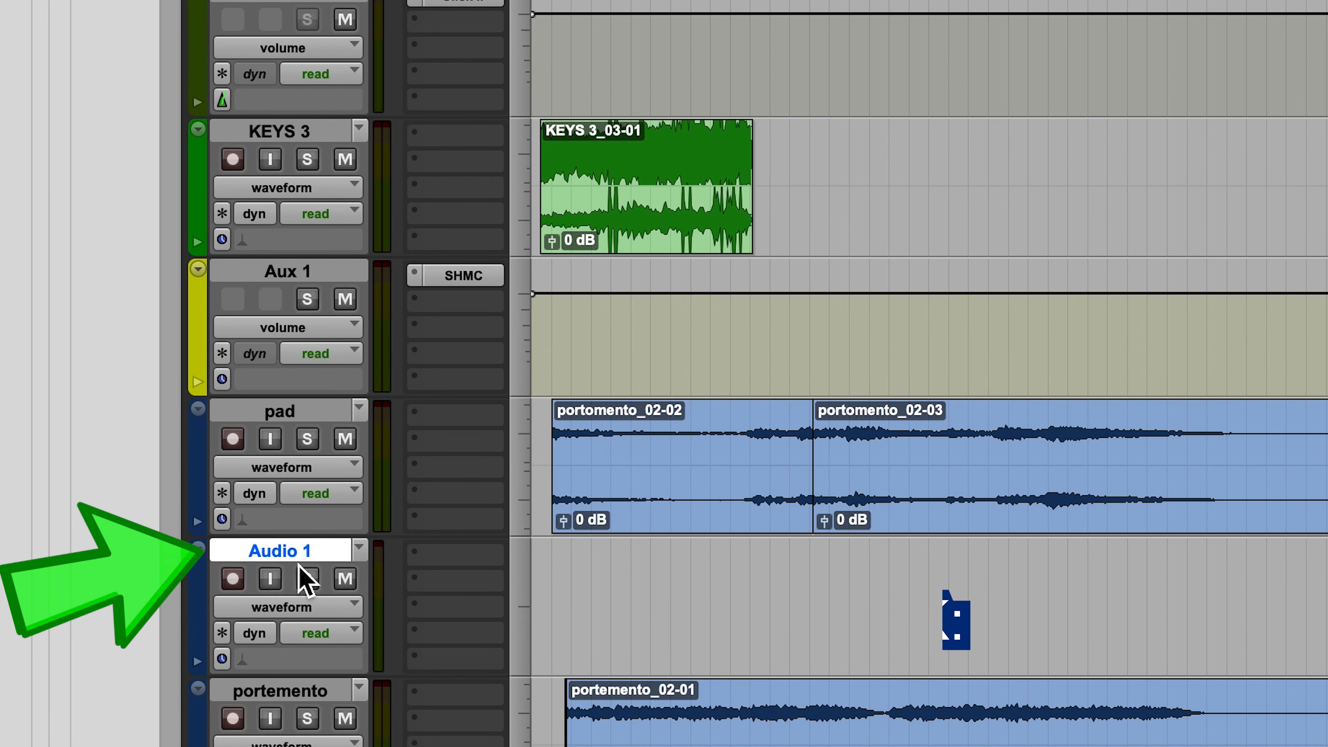
Examine where the new audio track sits relative to the pad track in the Edit and Mix windows
left_click(296, 418)
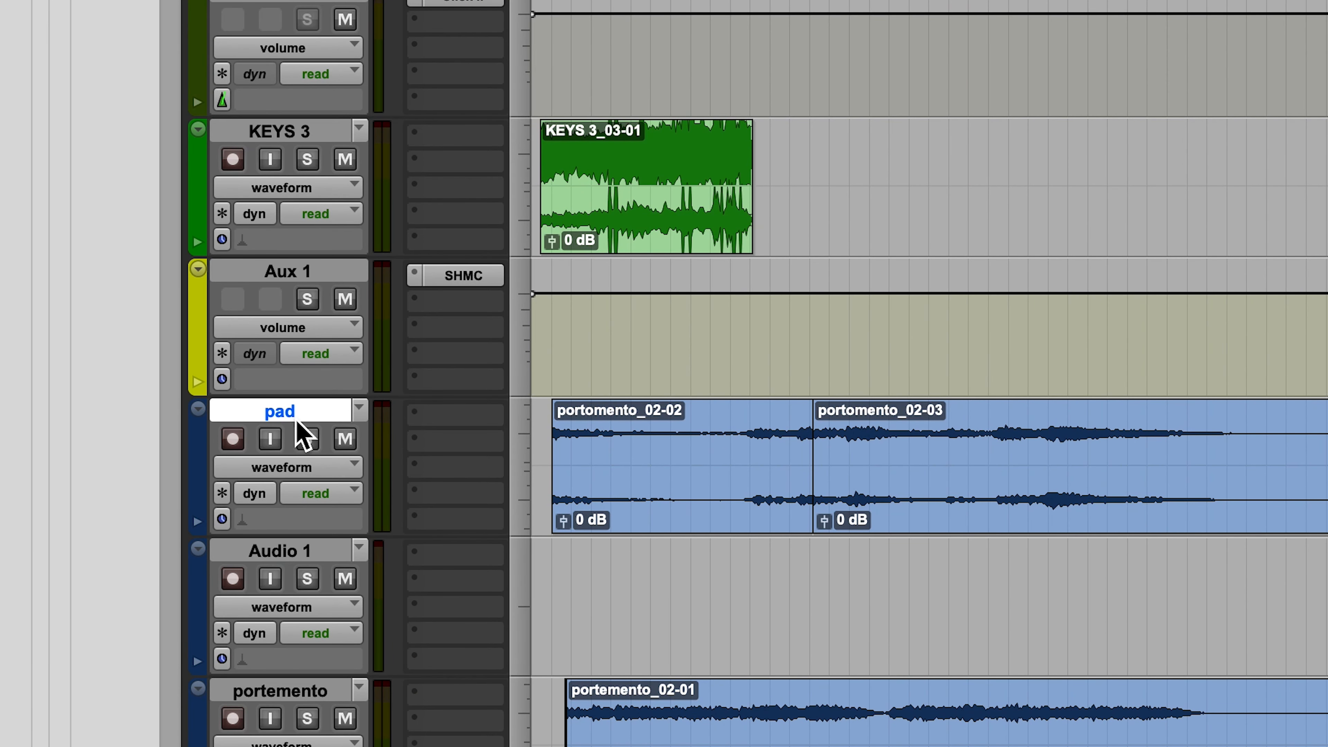
left_click(295, 553)
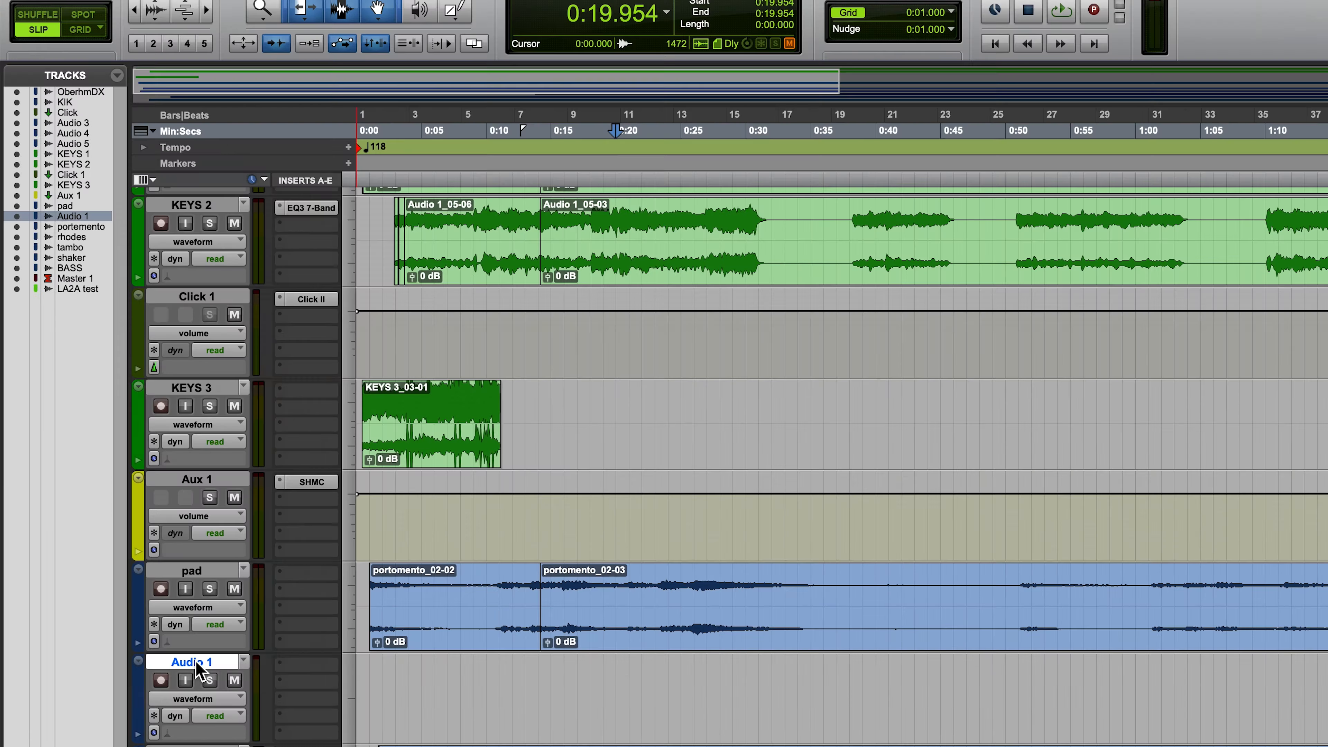
key("super+equal")
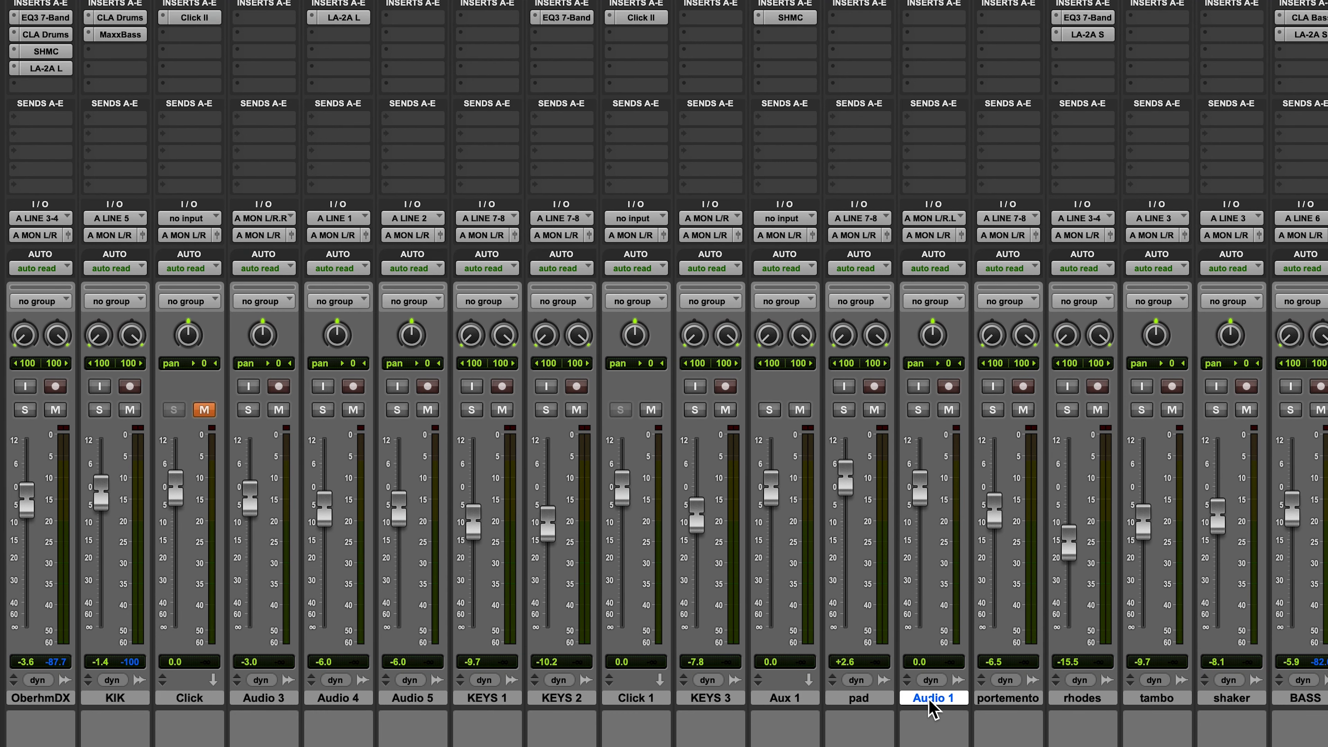
key("super+equal")
Open the Click II plug-in on the Click 1 track and browse the sound categories for its first click
left_click(189, 297)
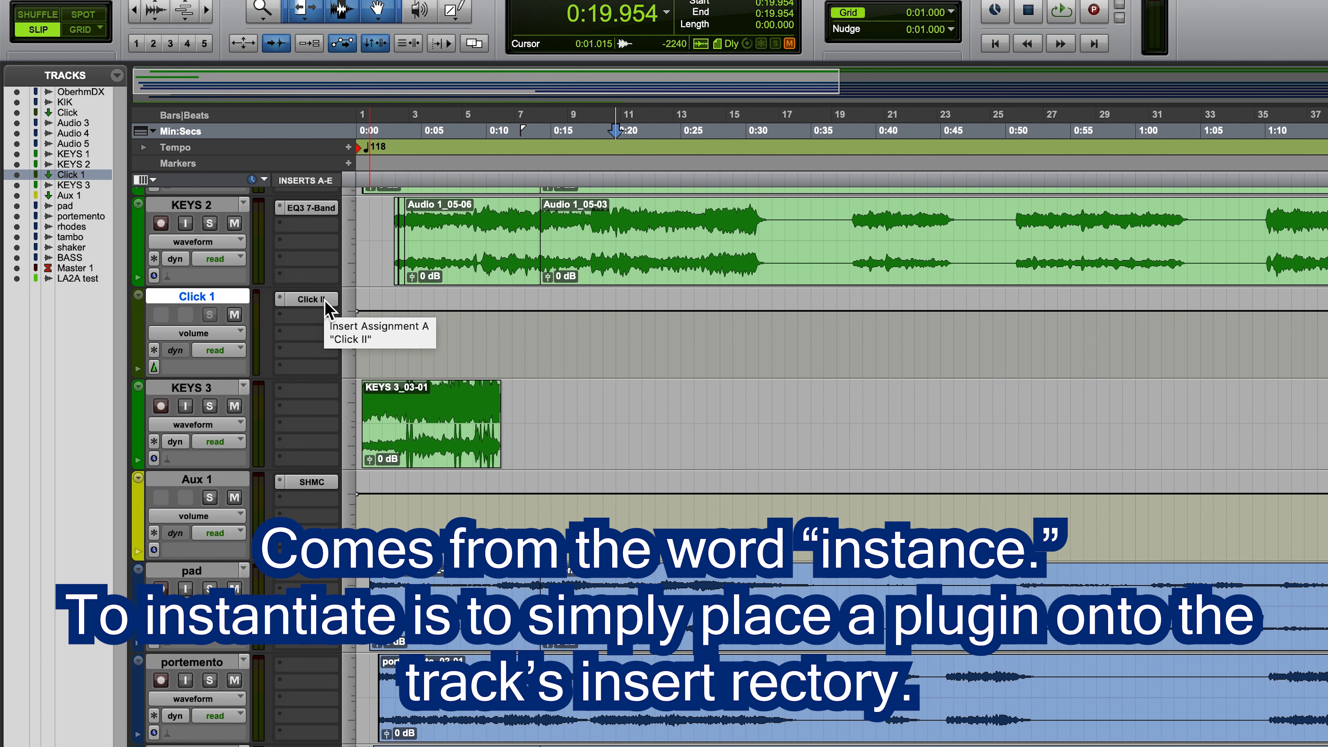
left_click(298, 302)
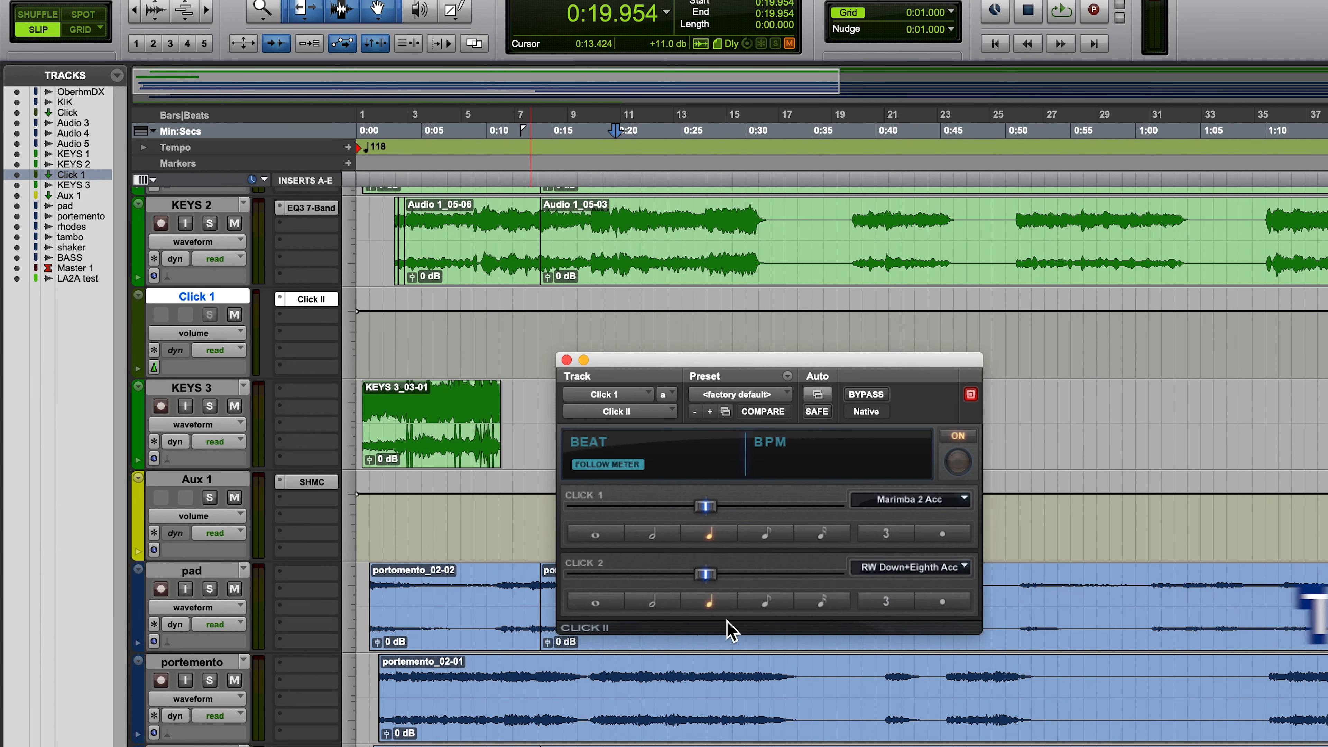
left_click(945, 501)
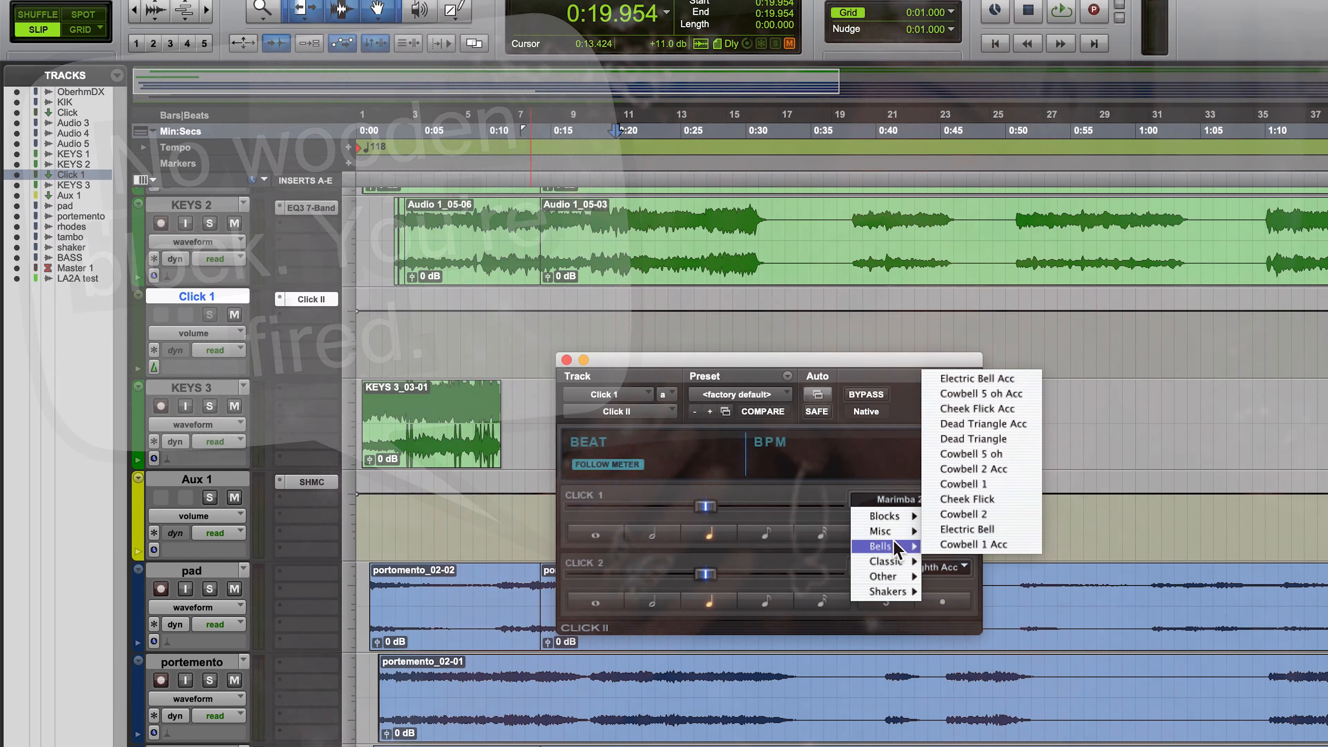
mouse_move(894, 529)
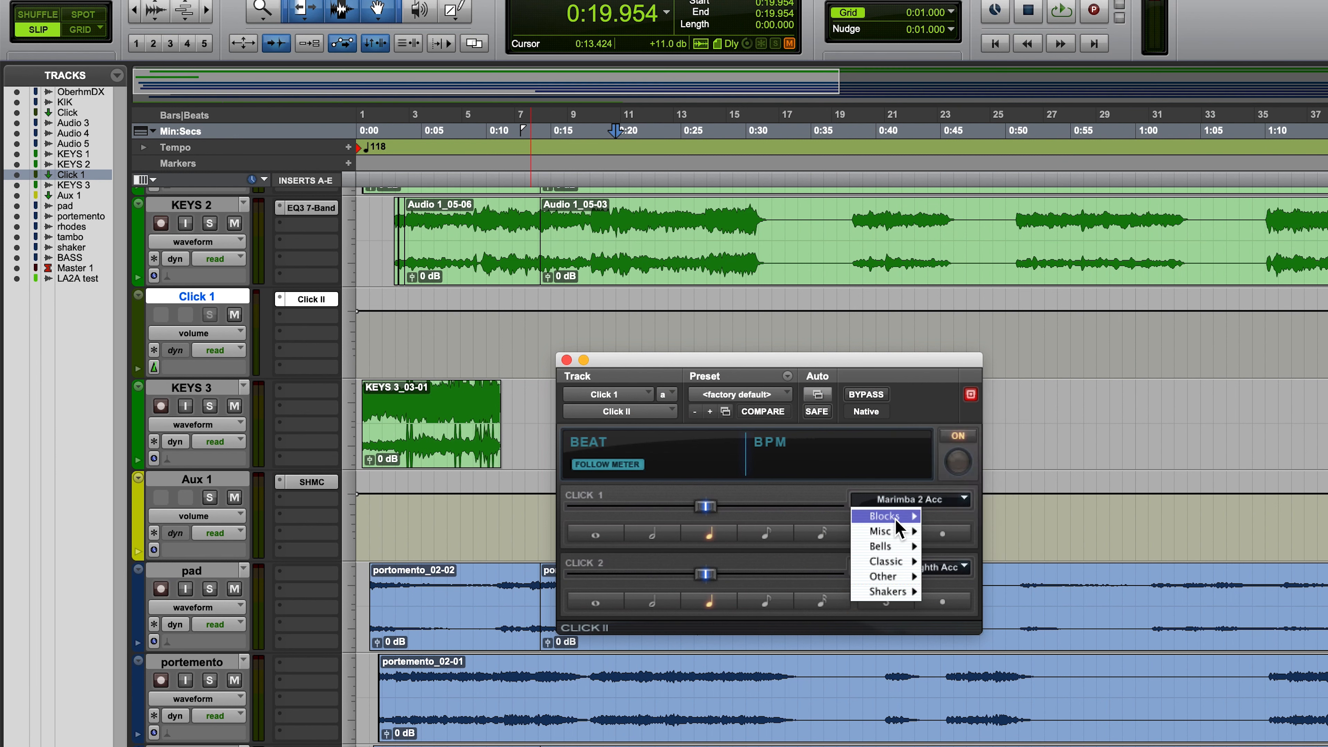
left_click(854, 362)
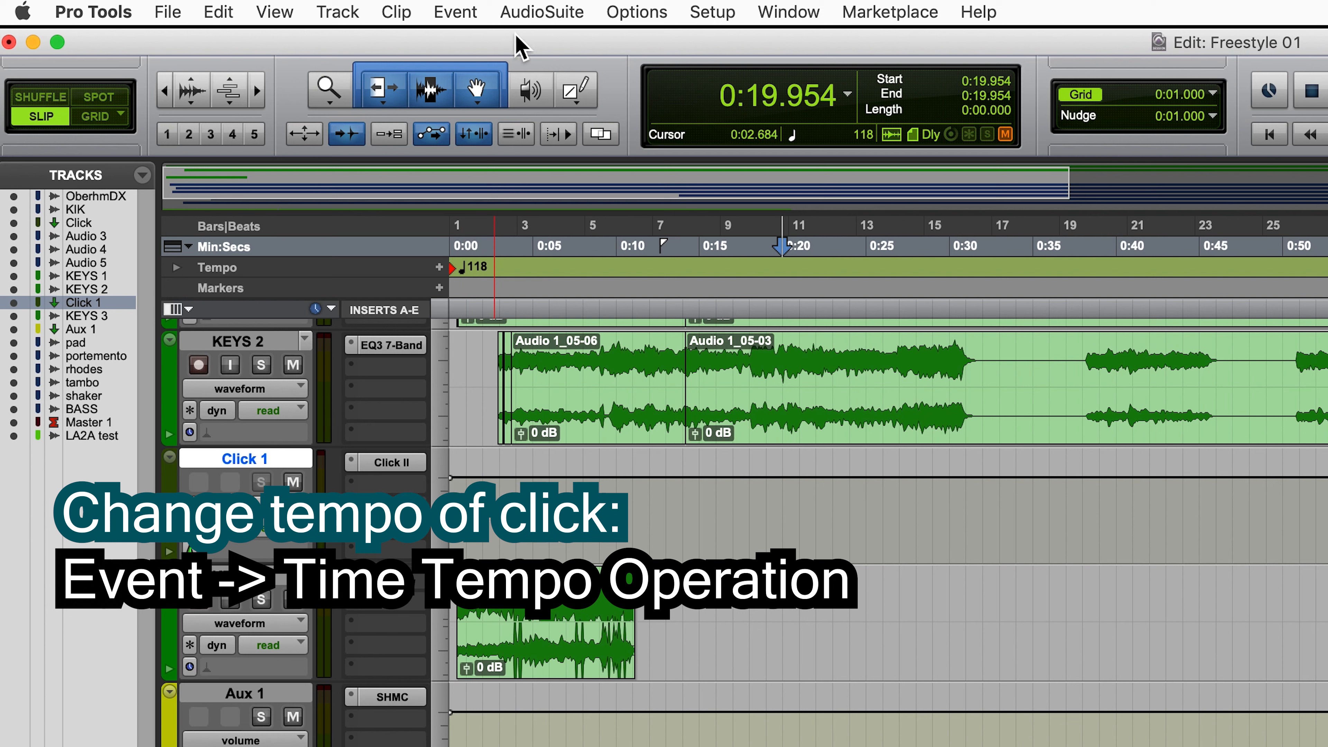
Open the Tempo Operations window, examine its constant tempo settings and close it
left_click(455, 12)
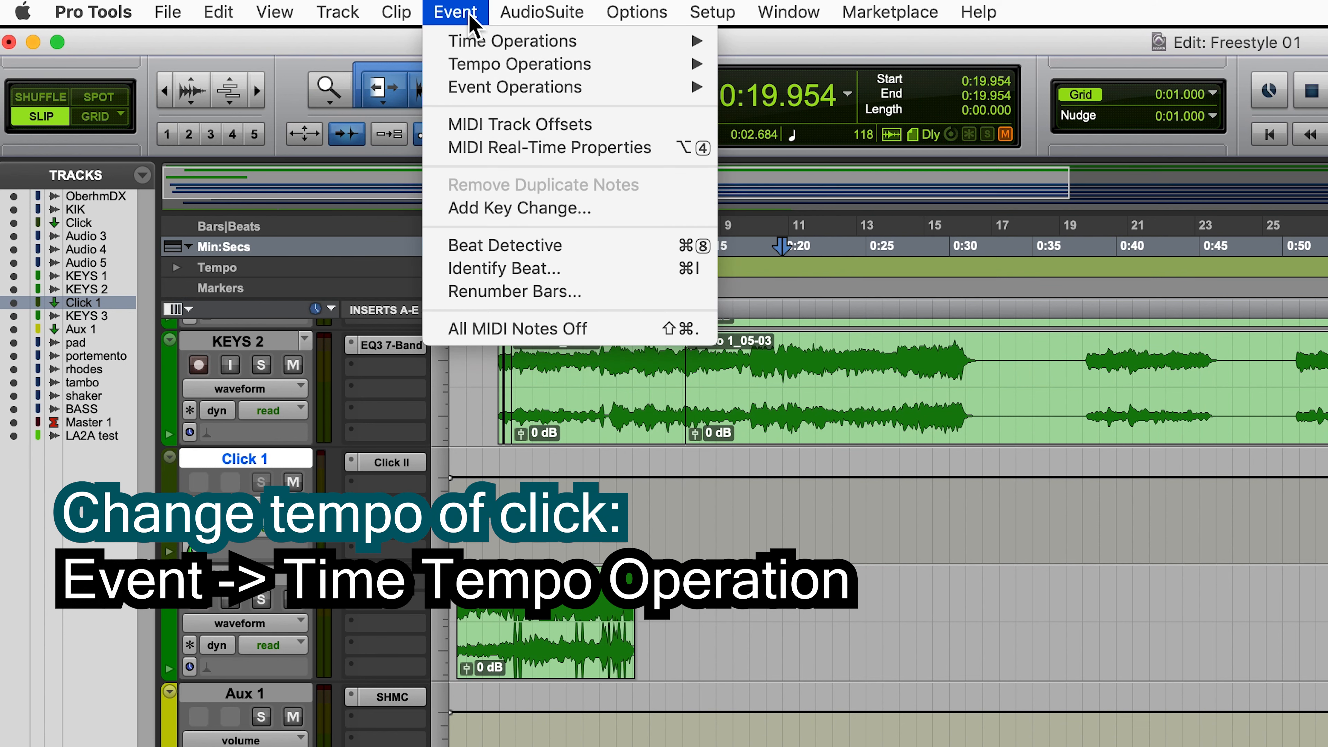
mouse_move(491, 67)
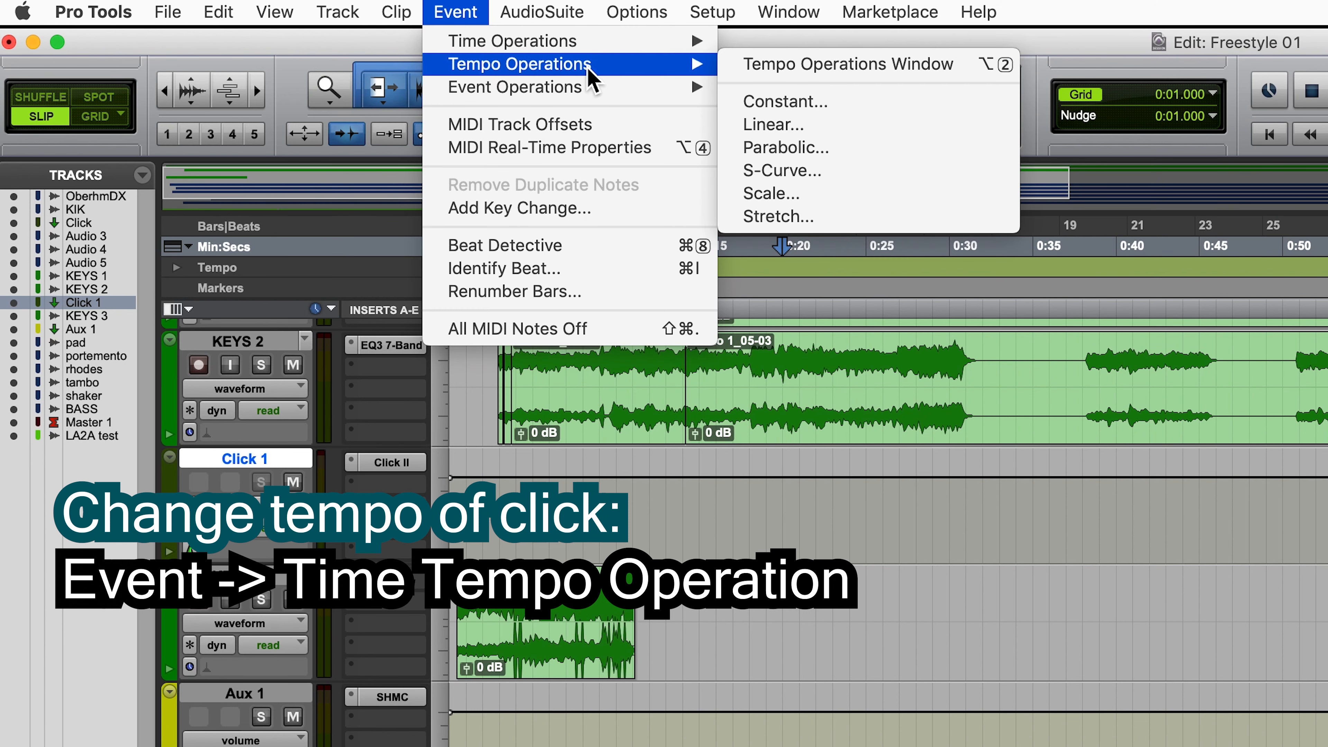
left_click(868, 66)
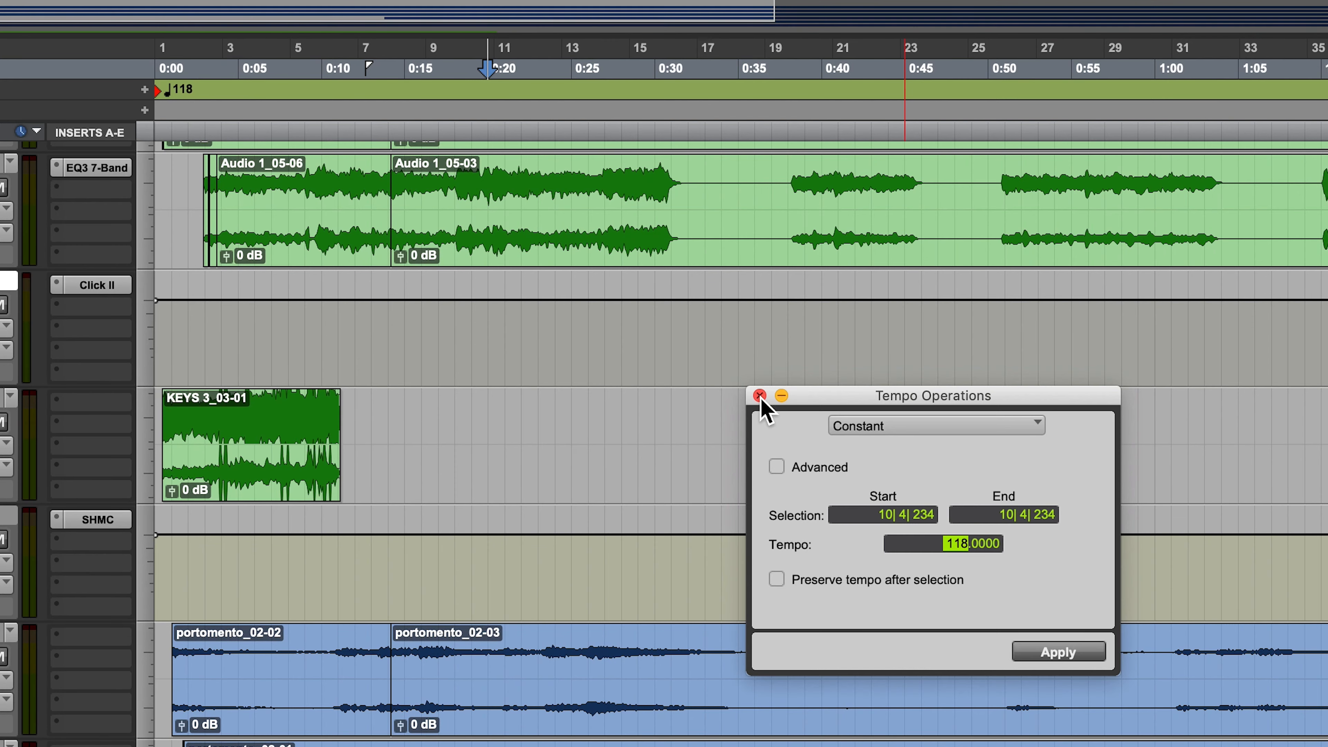
left_click(760, 398)
Switch to the Pages topic list, point out item 14 about the click track and tempo, and return to Pro Tools
key("super+Tab")
left_click_drag(186, 707, 572, 710)
left_click(233, 710)
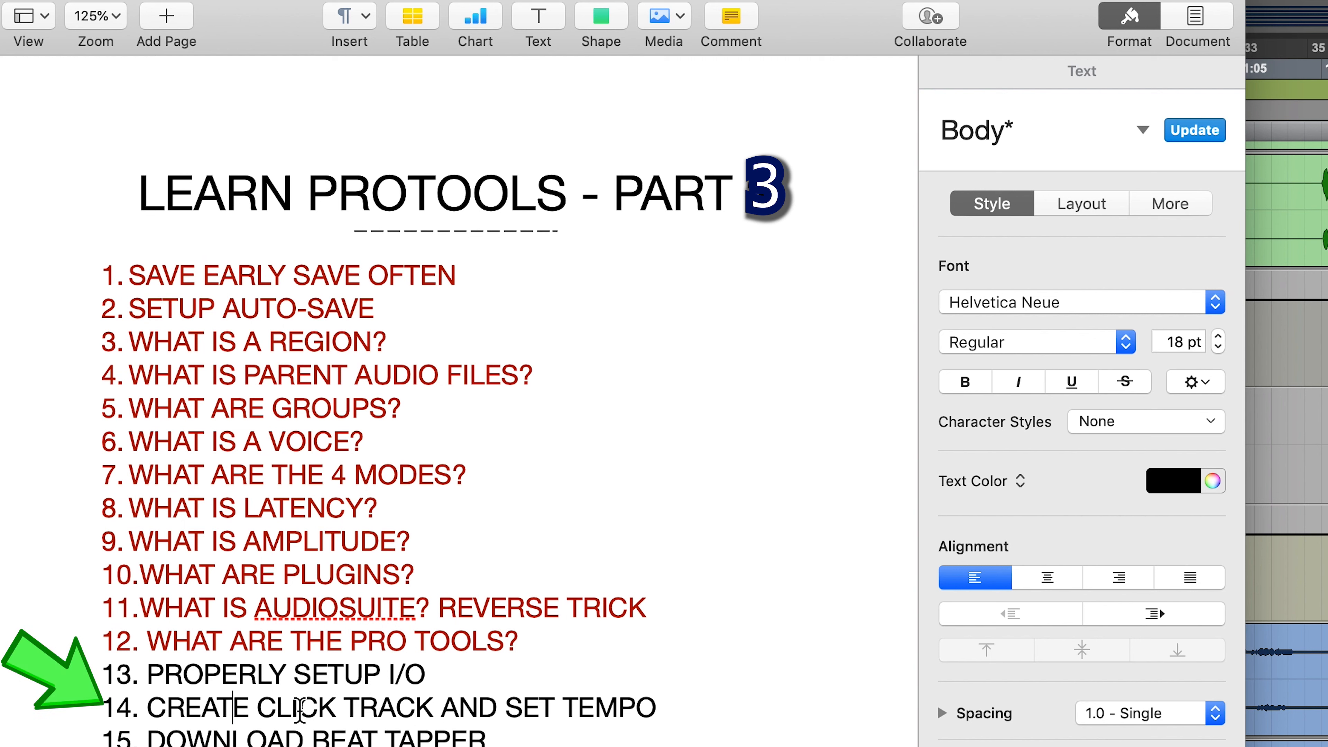
key("super+Tab")
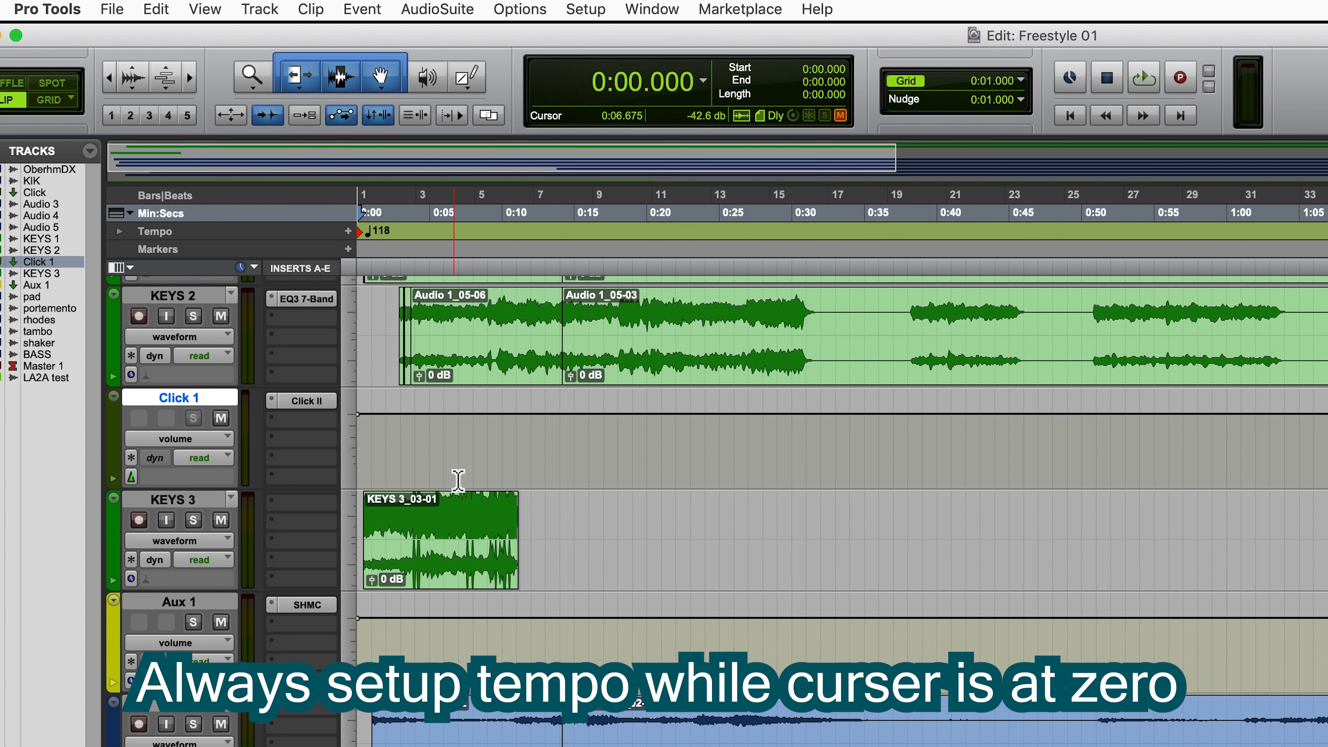
Set a constant session tempo of 96 BPM from the session start at 1|1|000
left_click(362, 9)
mouse_move(418, 51)
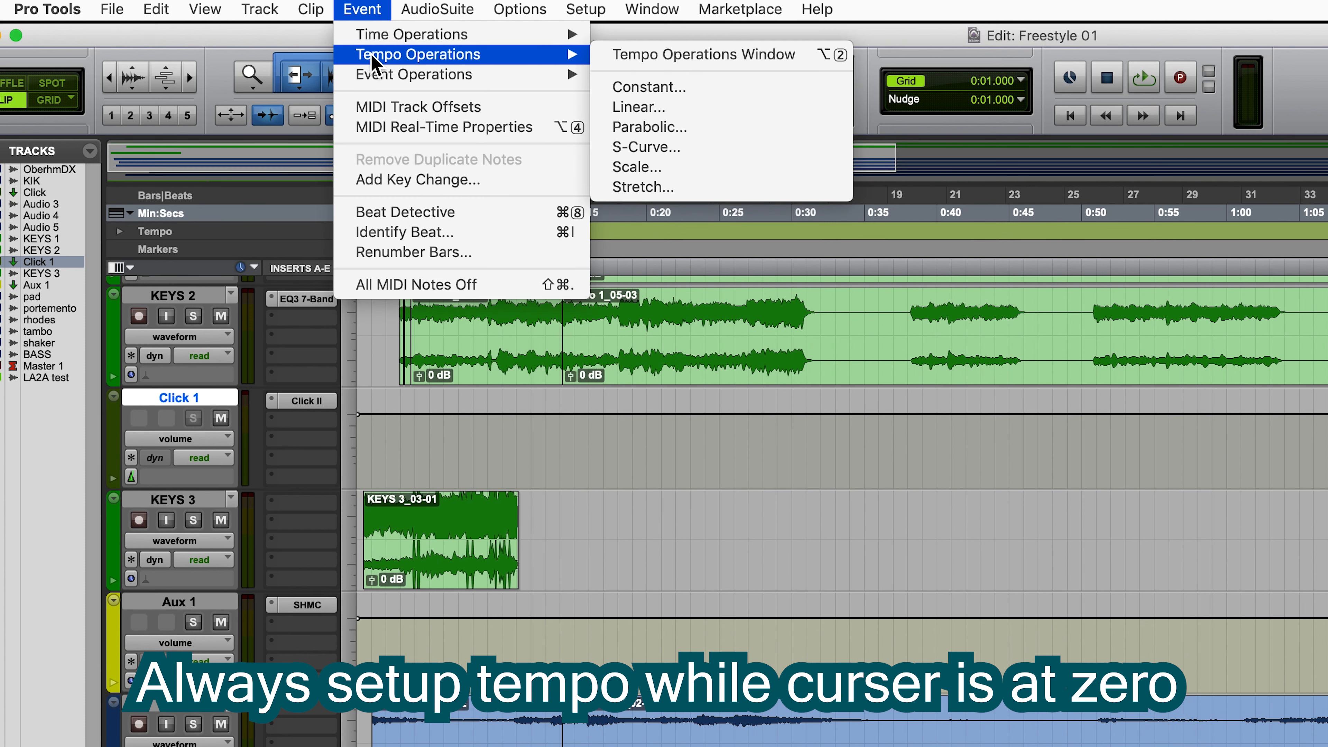
left_click(654, 55)
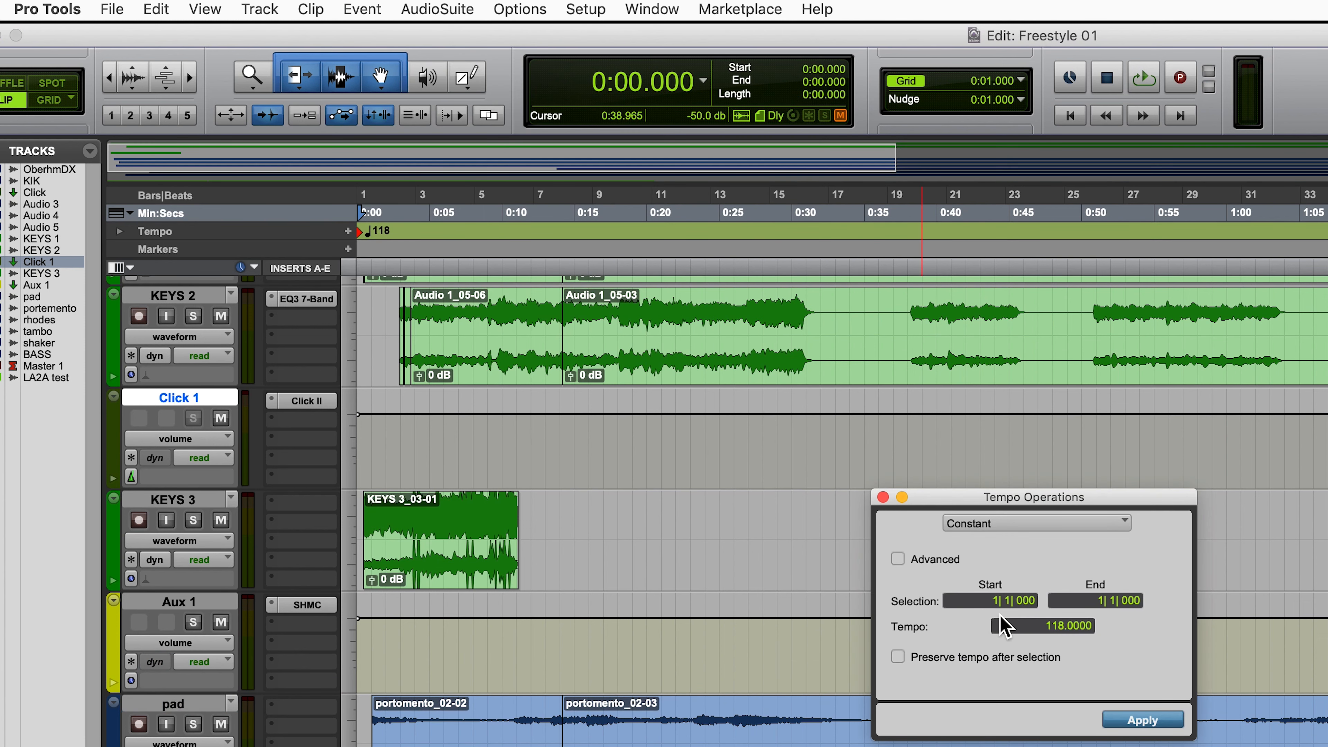
left_click(884, 497)
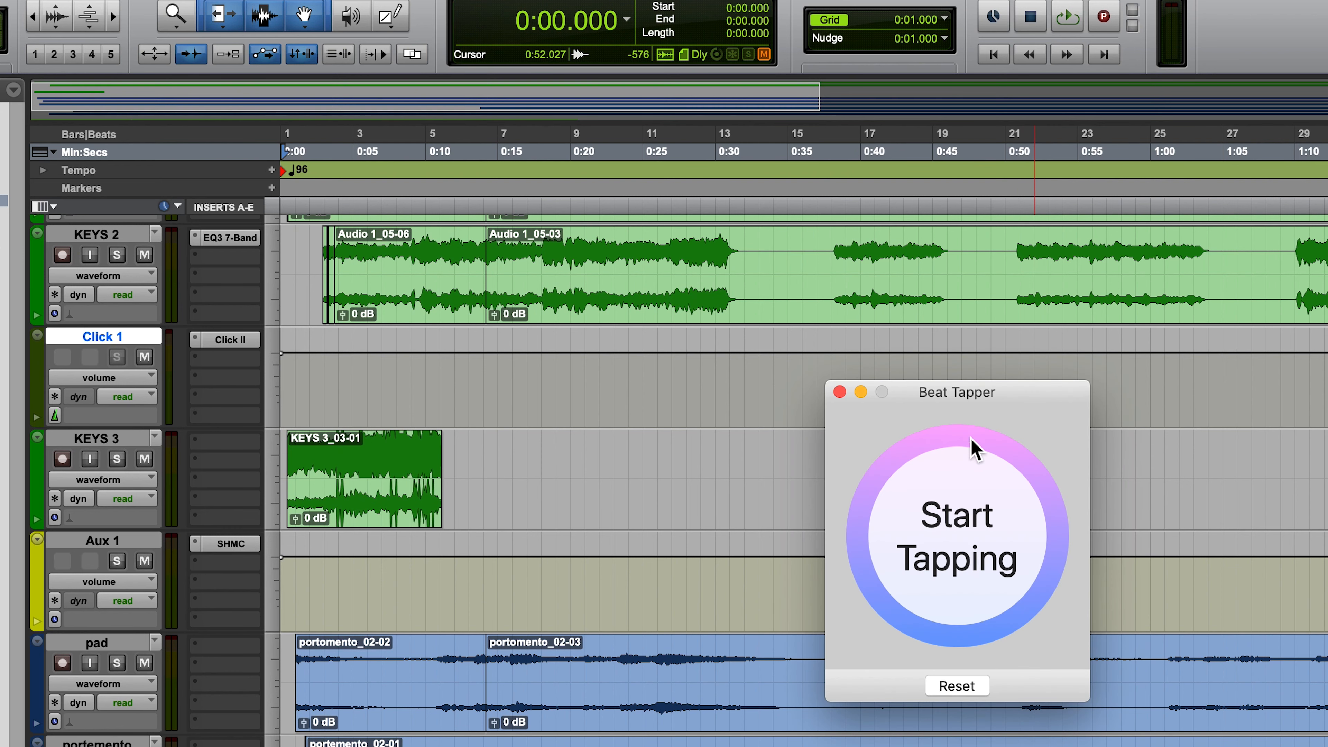
Measure the song's tempo by tapping along in Beat Tapper, and quit Beat Tapper
left_click_drag(987, 402, 938, 316)
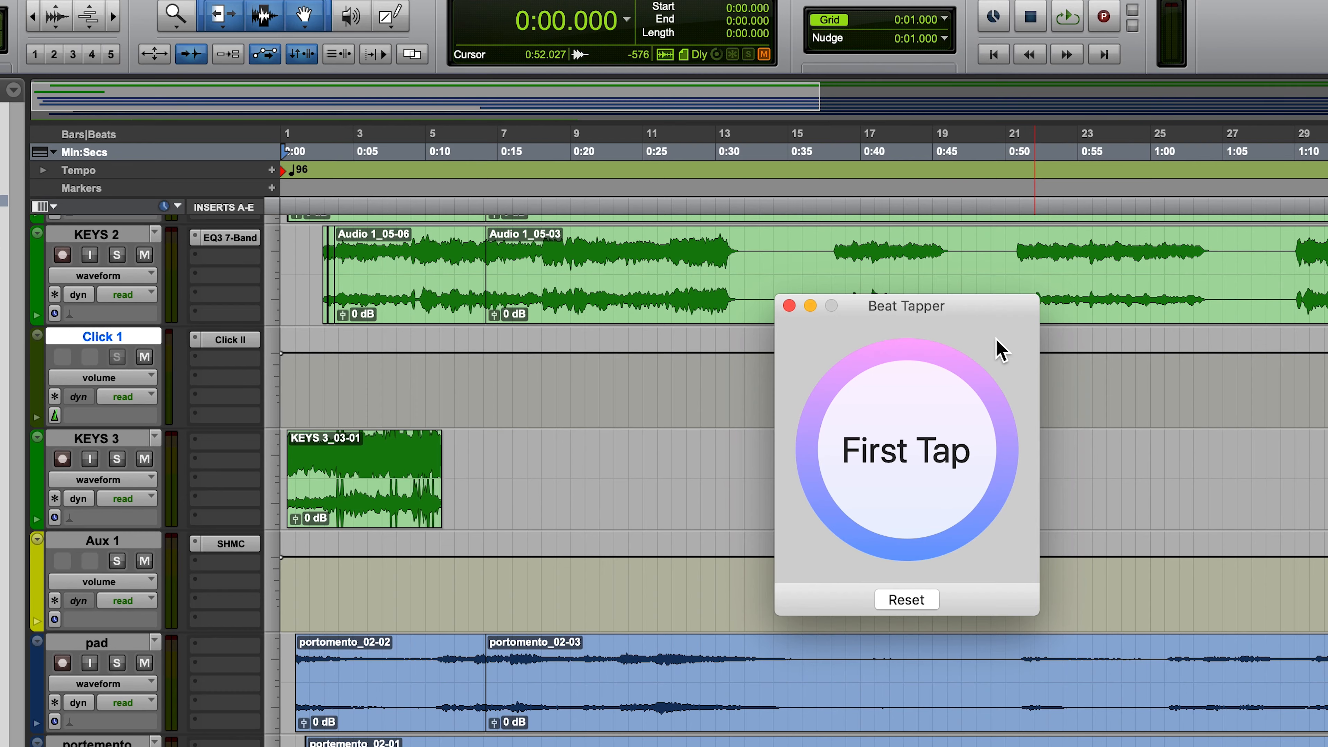
key("space")
key("space")
key("space")
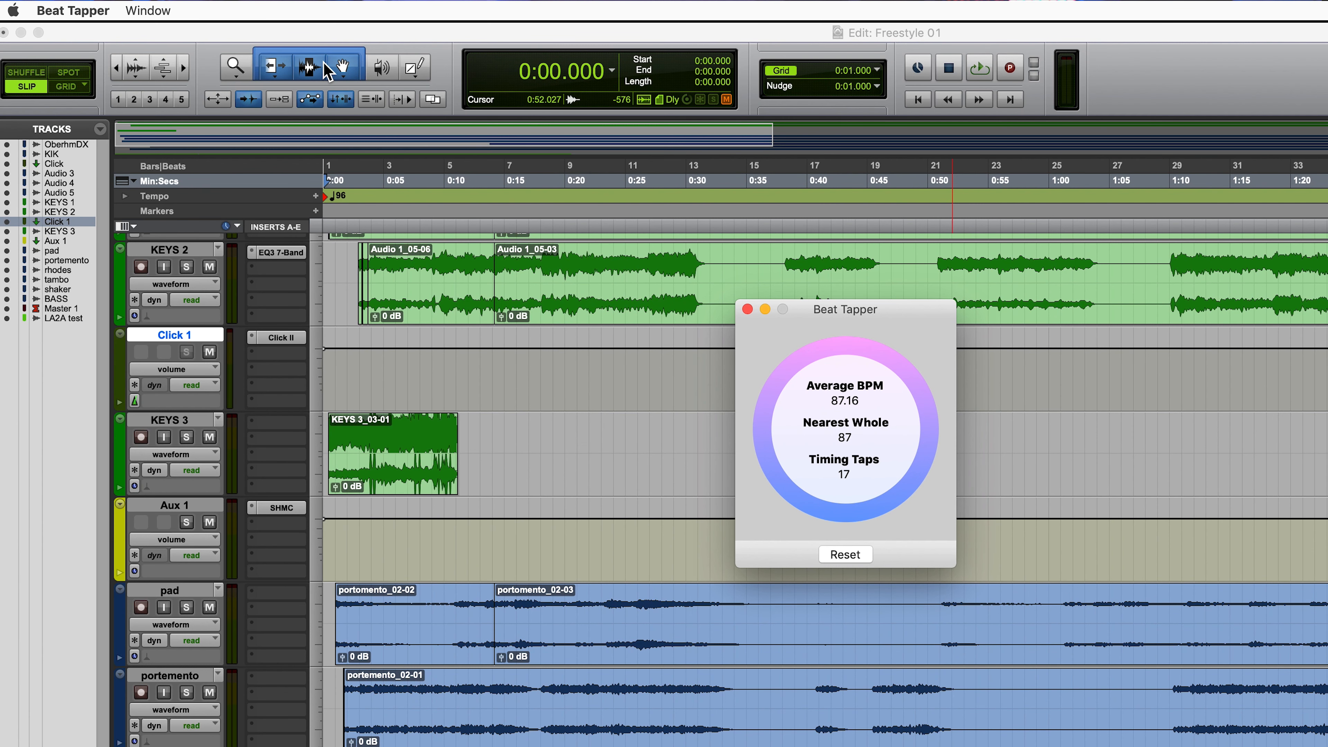
key("super+q")
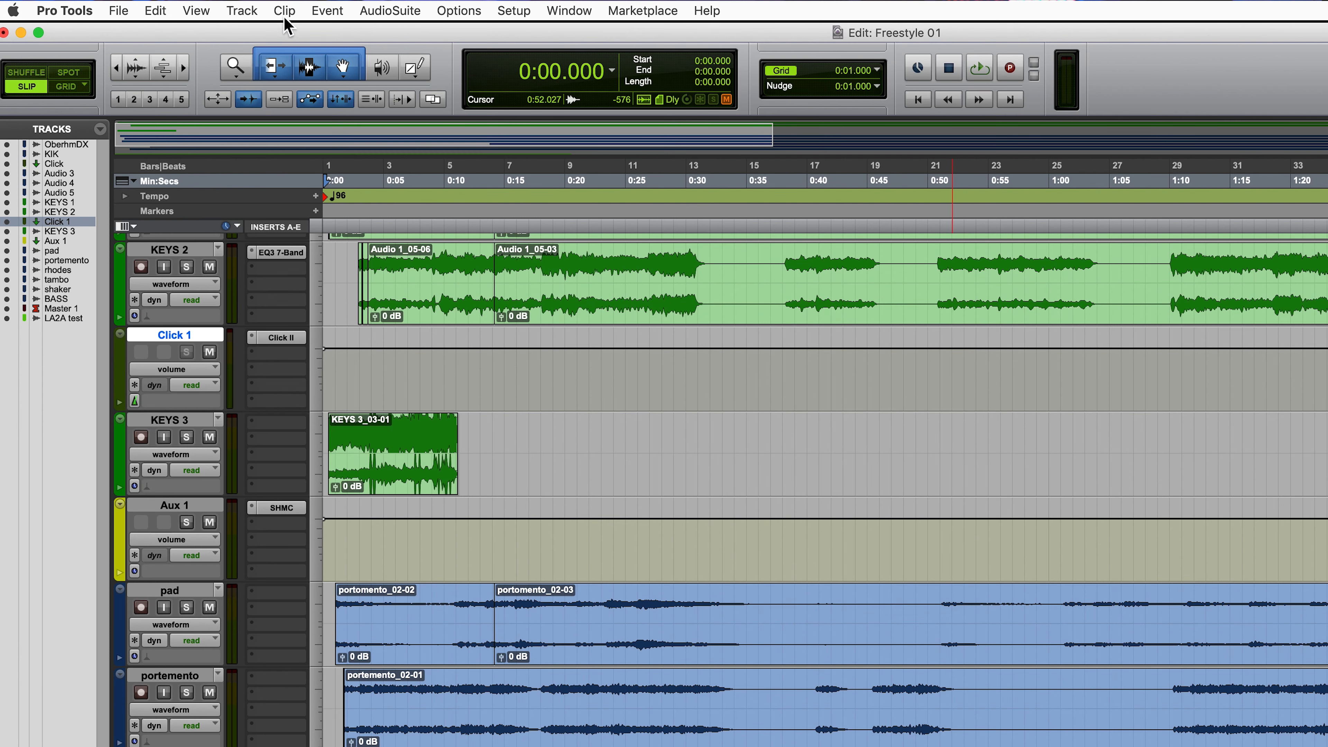
Set the session's tempo to 87 BPM with the Tempo Operations window
left_click(327, 10)
mouse_move(366, 48)
left_click(599, 60)
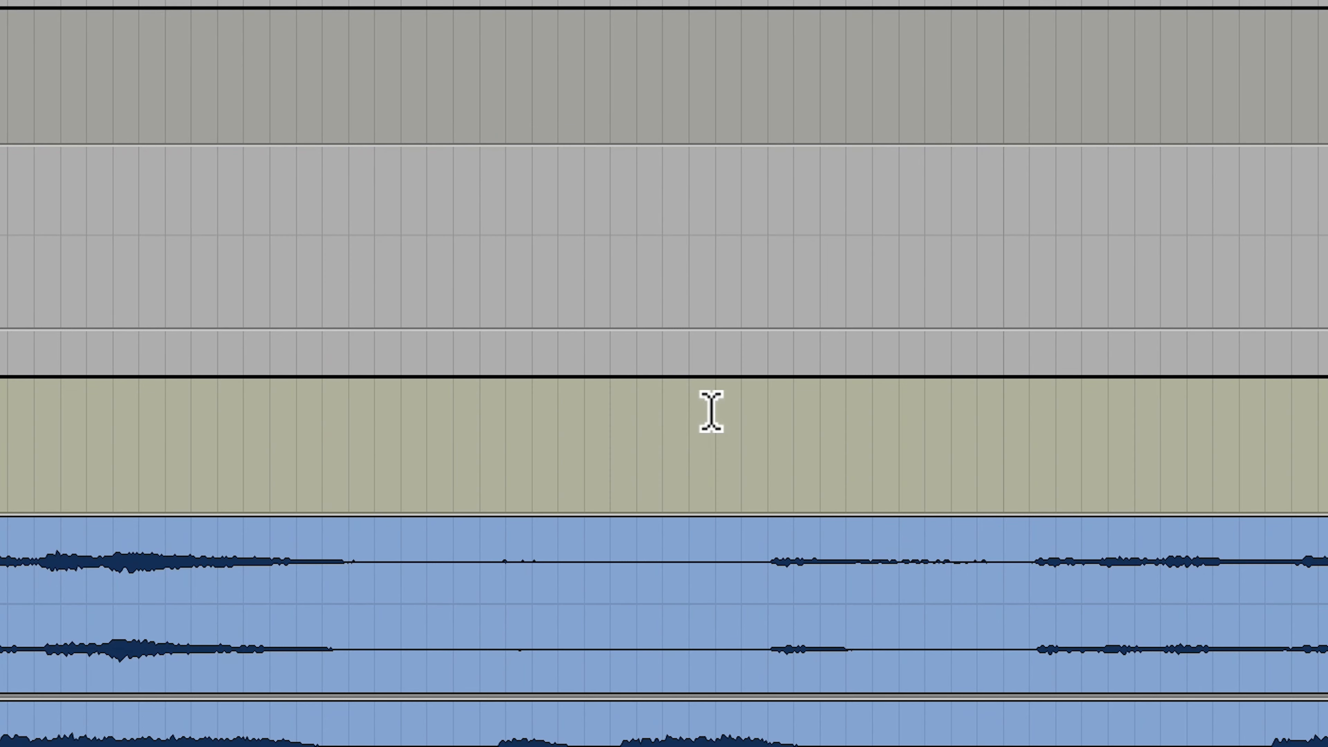
left_click(481, 10)
mouse_move(353, 18)
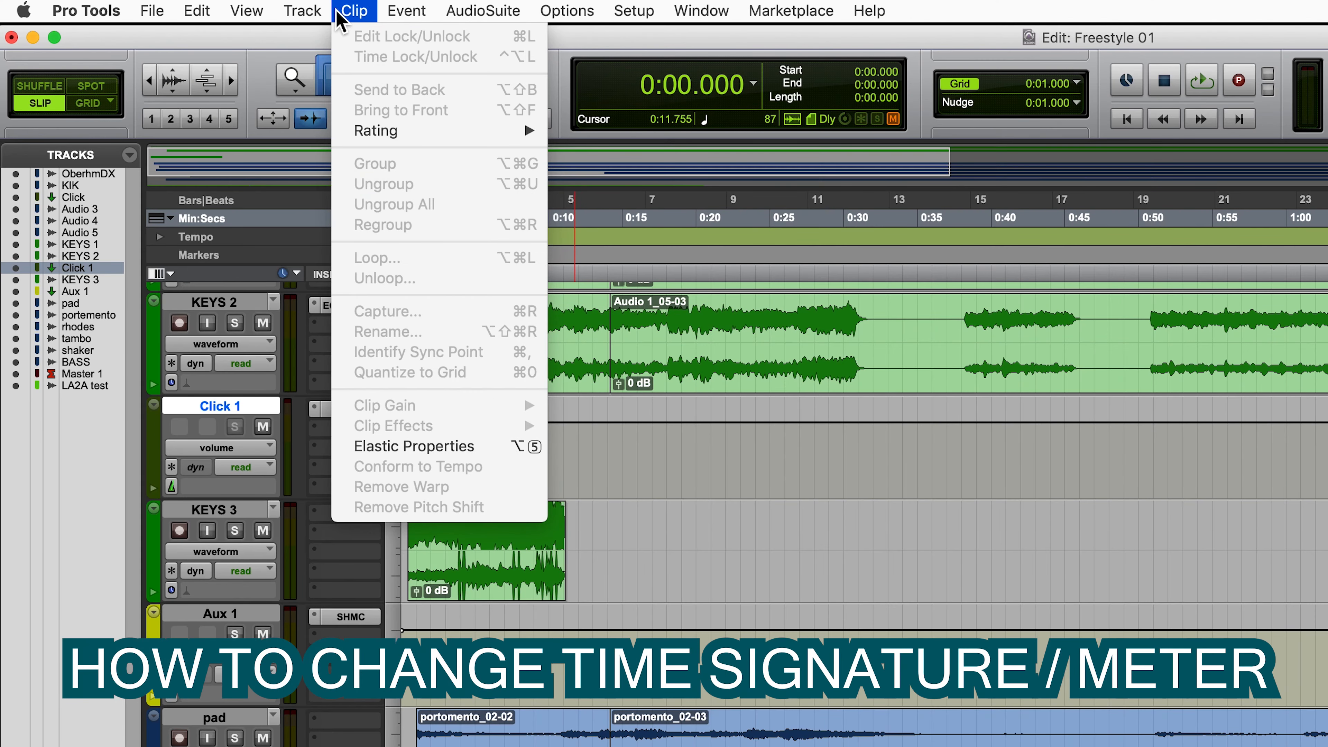
left_click(752, 596)
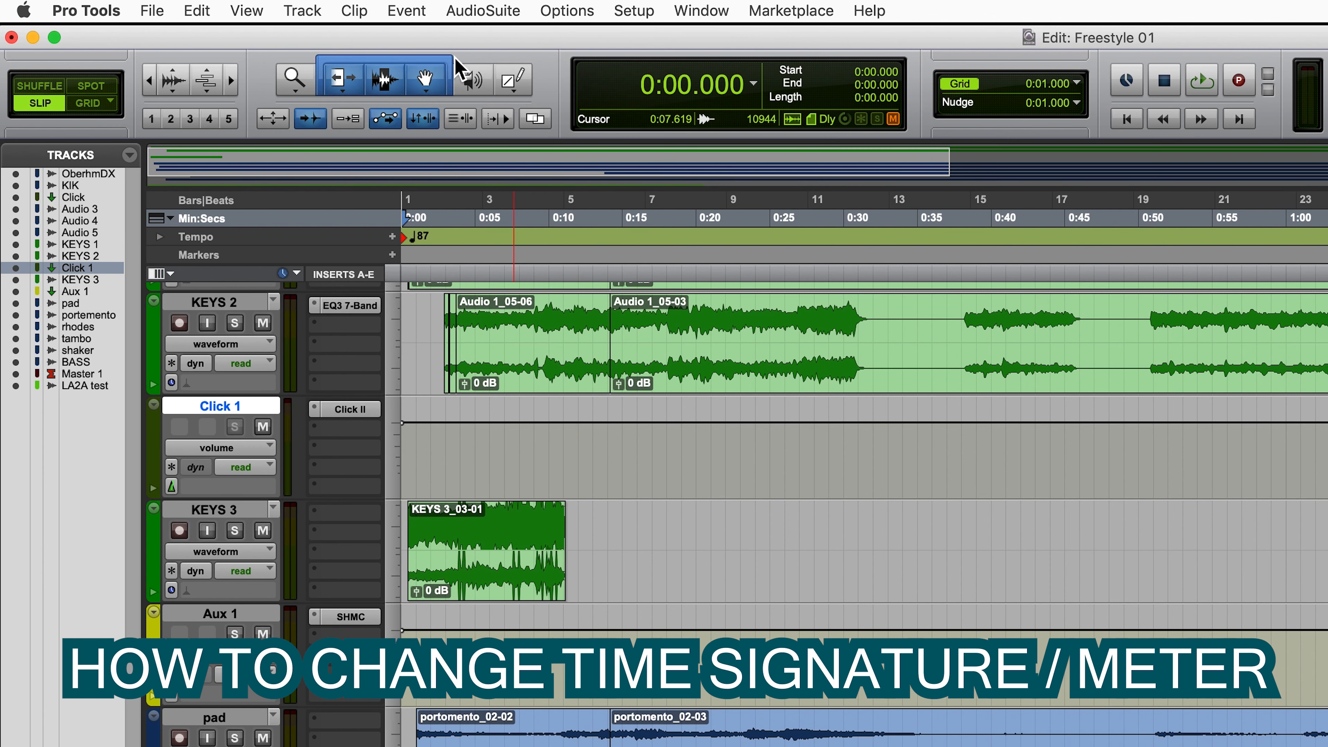
Open the Time Operations window to view the options for changing the session's meter
left_click(508, 10)
mouse_move(248, 22)
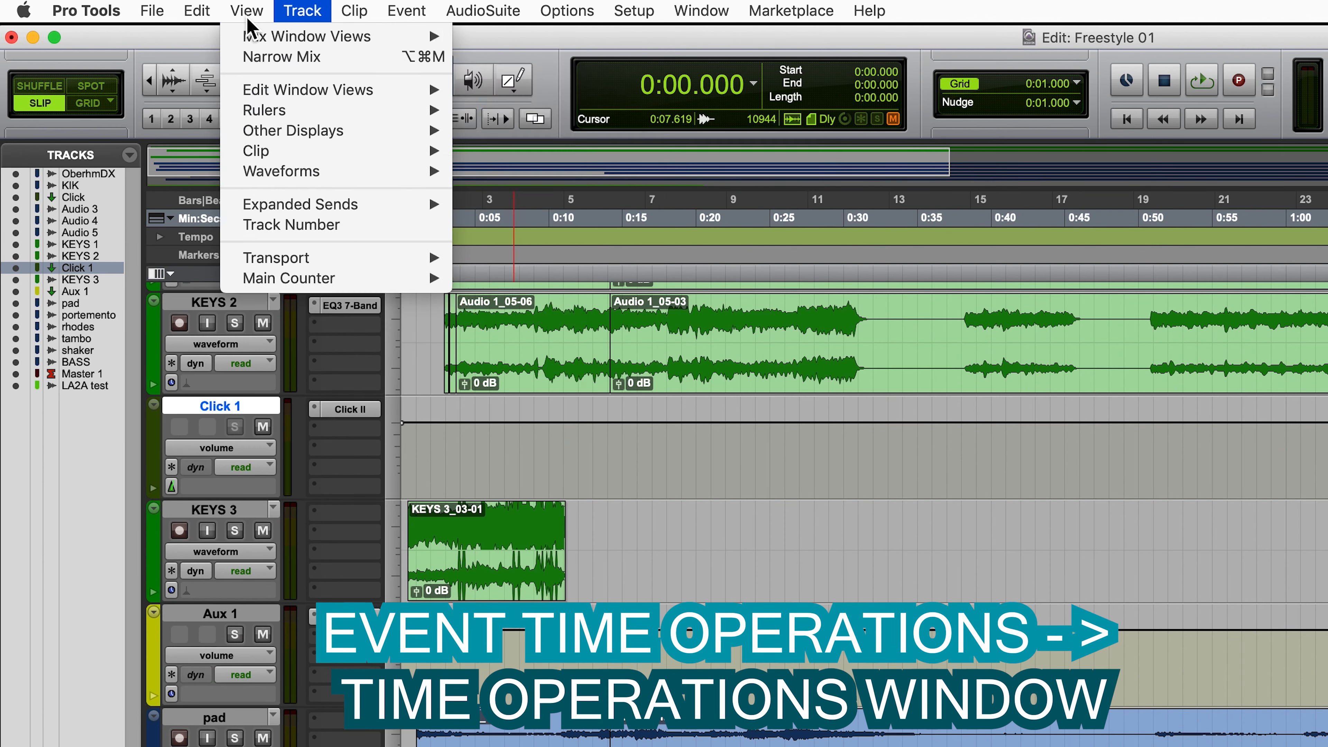
mouse_move(405, 19)
mouse_move(416, 42)
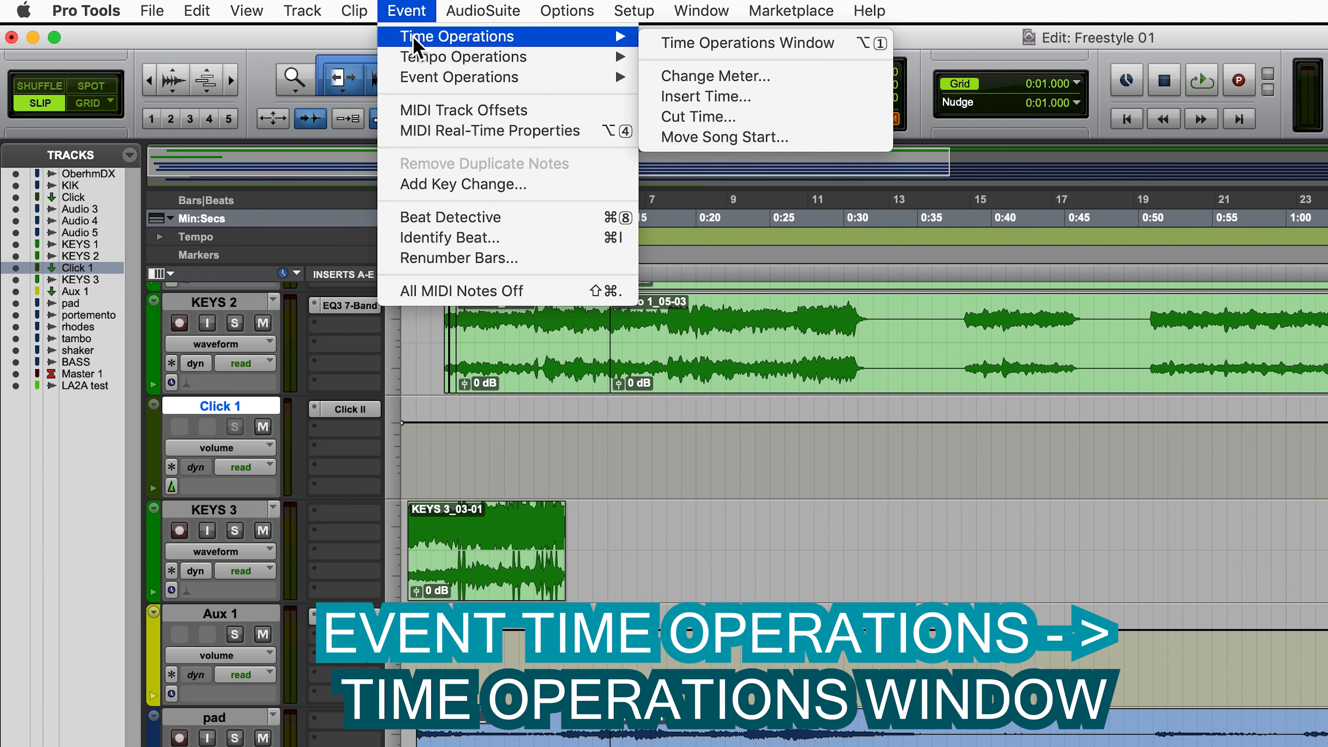
left_click(748, 43)
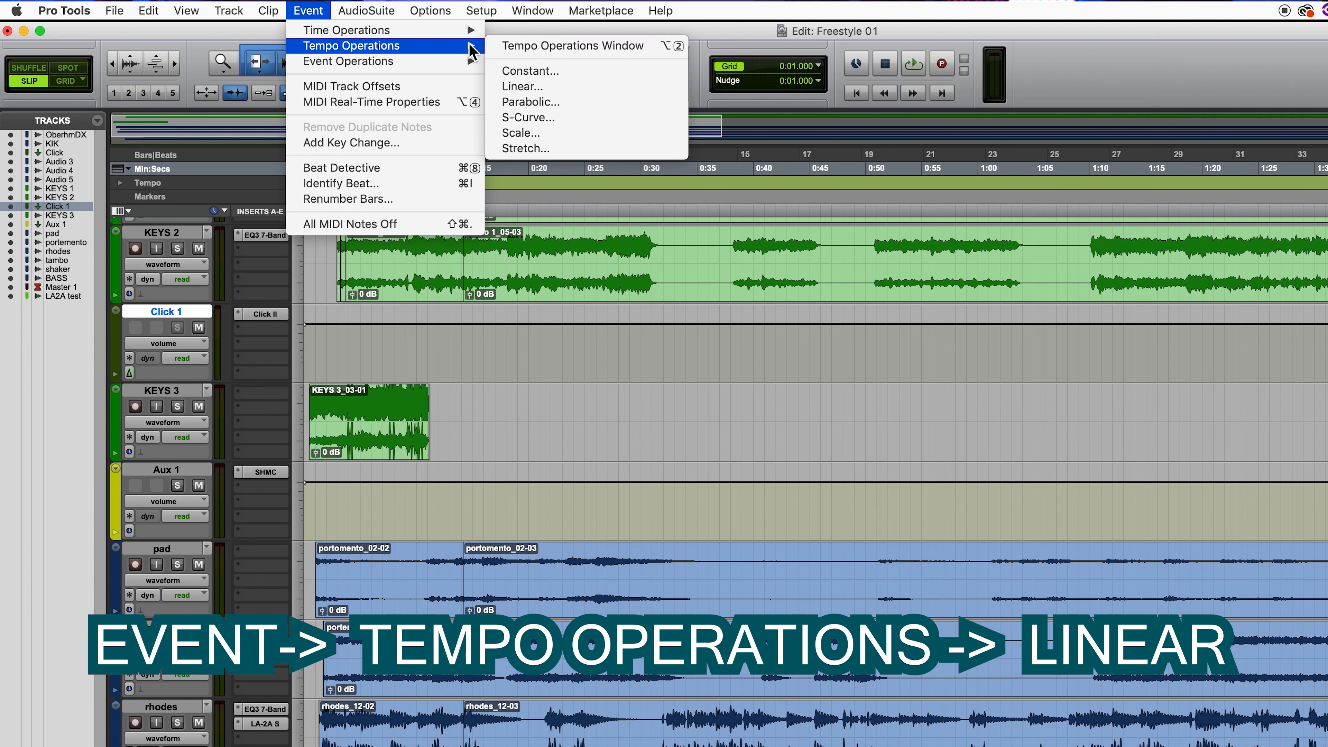
Open the Linear tempo operation and examine its start and end tempo settings
mouse_move(324, 52)
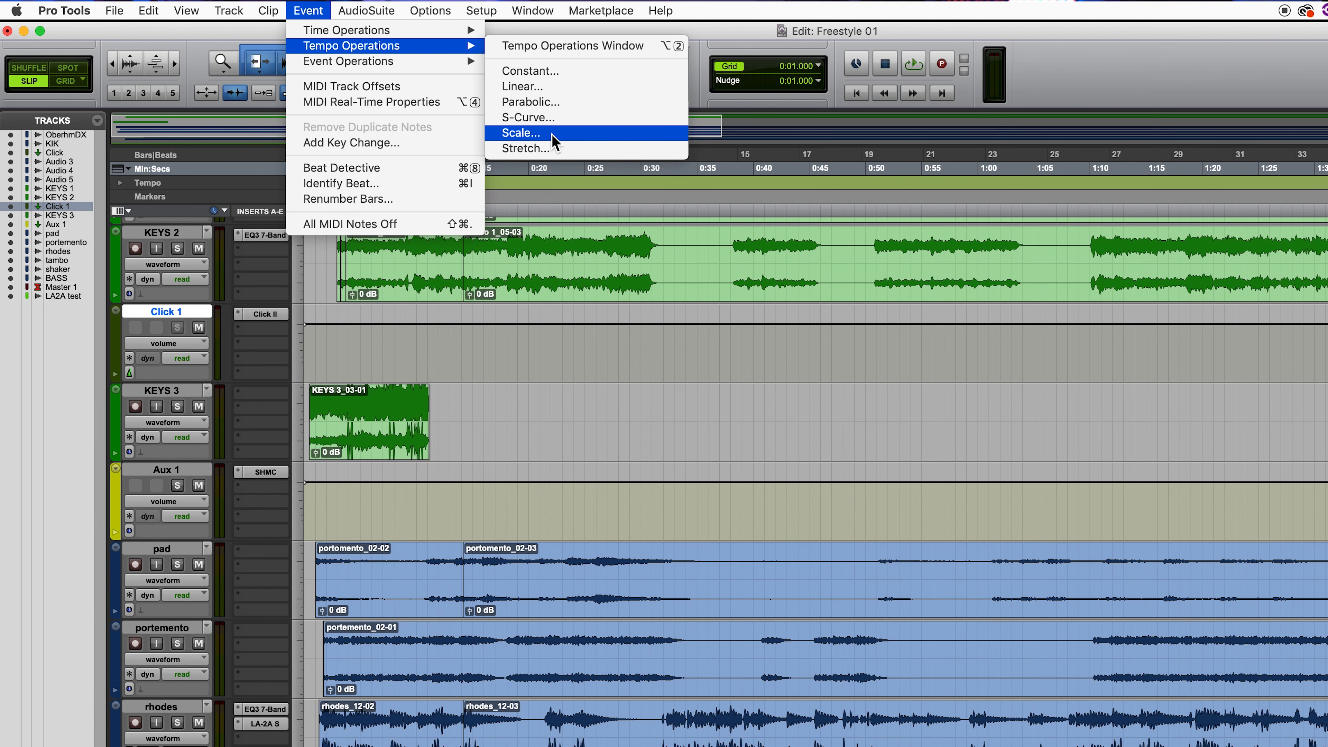
left_click(555, 87)
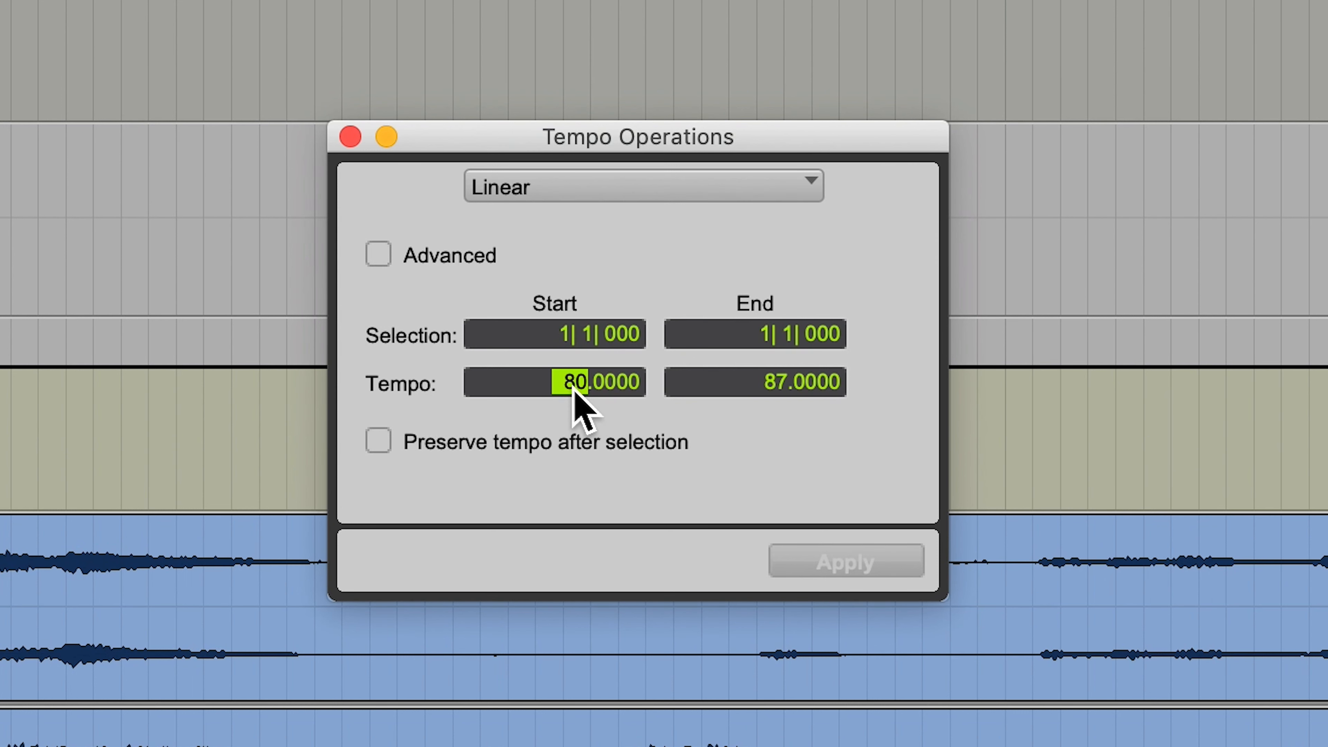
left_click(766, 384)
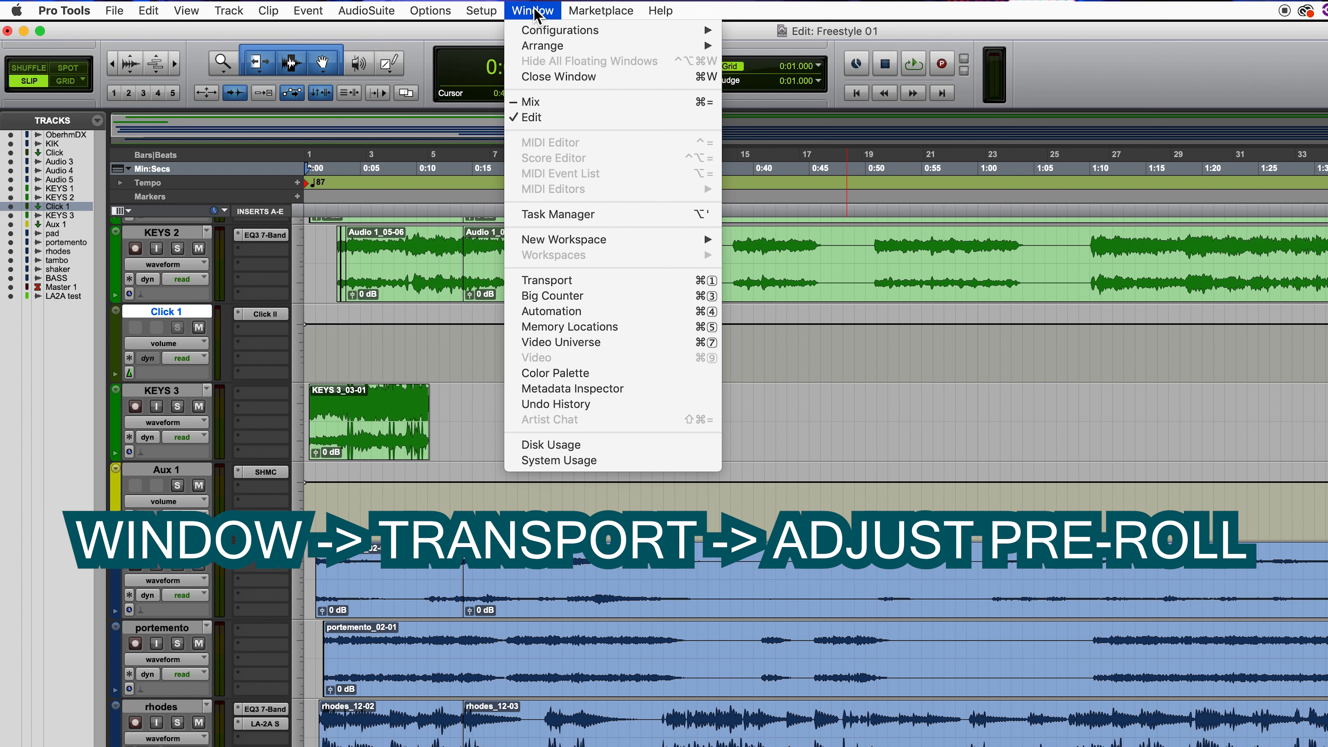
Show the Transport window over the Edit window, set the pre-roll to 0:04.000 and close it
left_click(573, 291)
left_click_drag(306, 662, 539, 173)
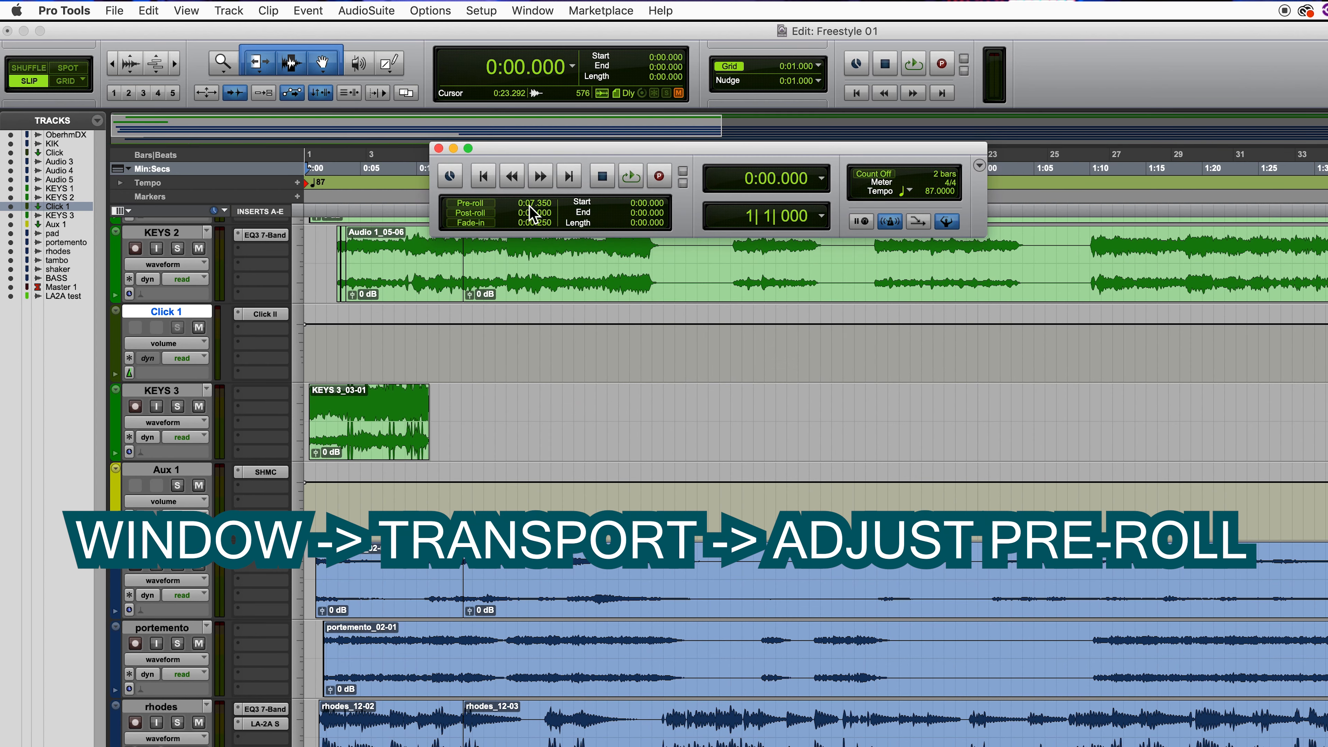
left_click(530, 205)
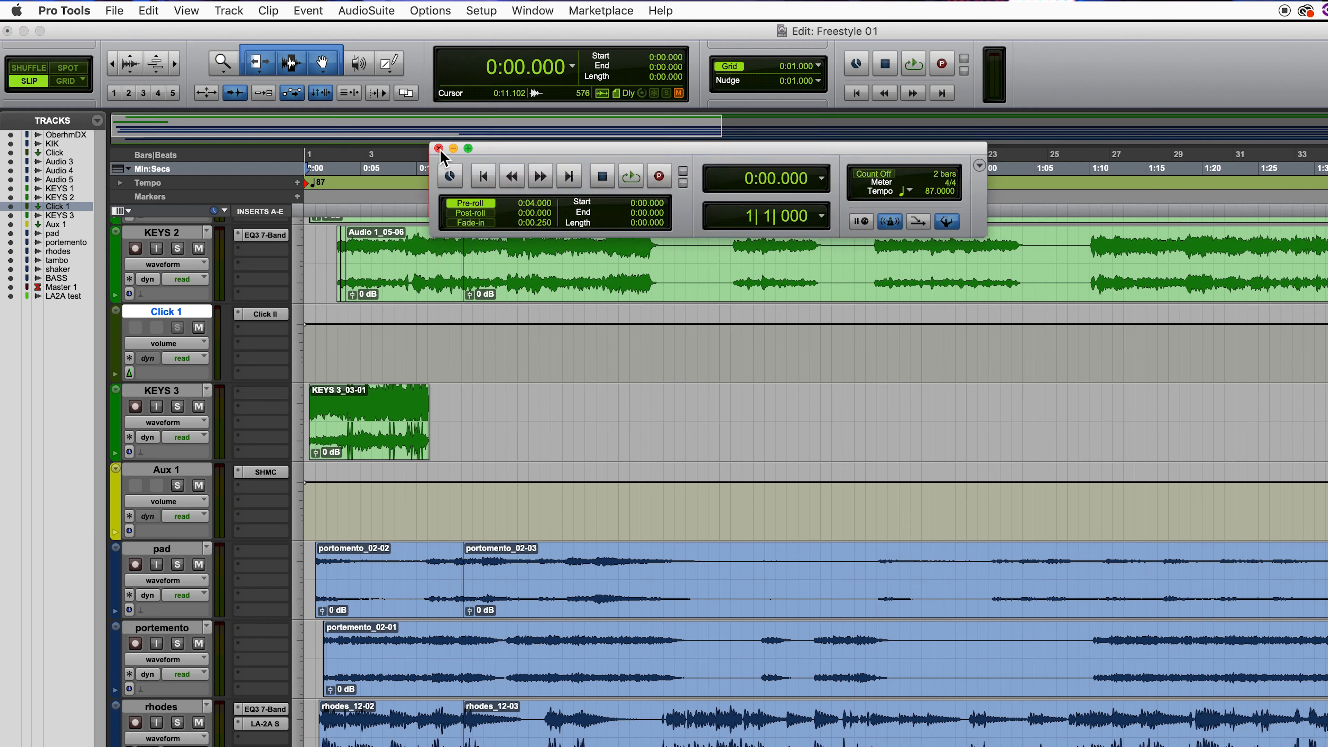
left_click(37, 38)
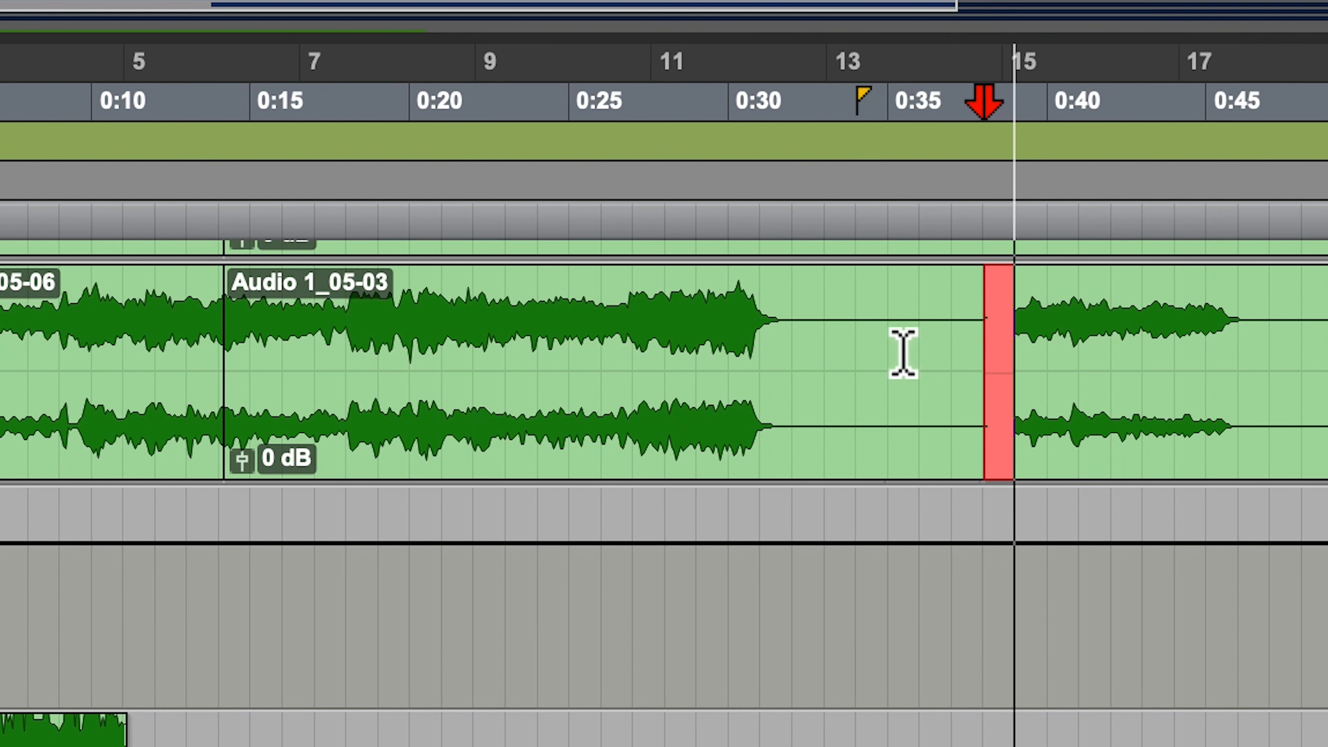
Stop the punch recording on the KEYS 2 track and undo the recorded take
key("space")
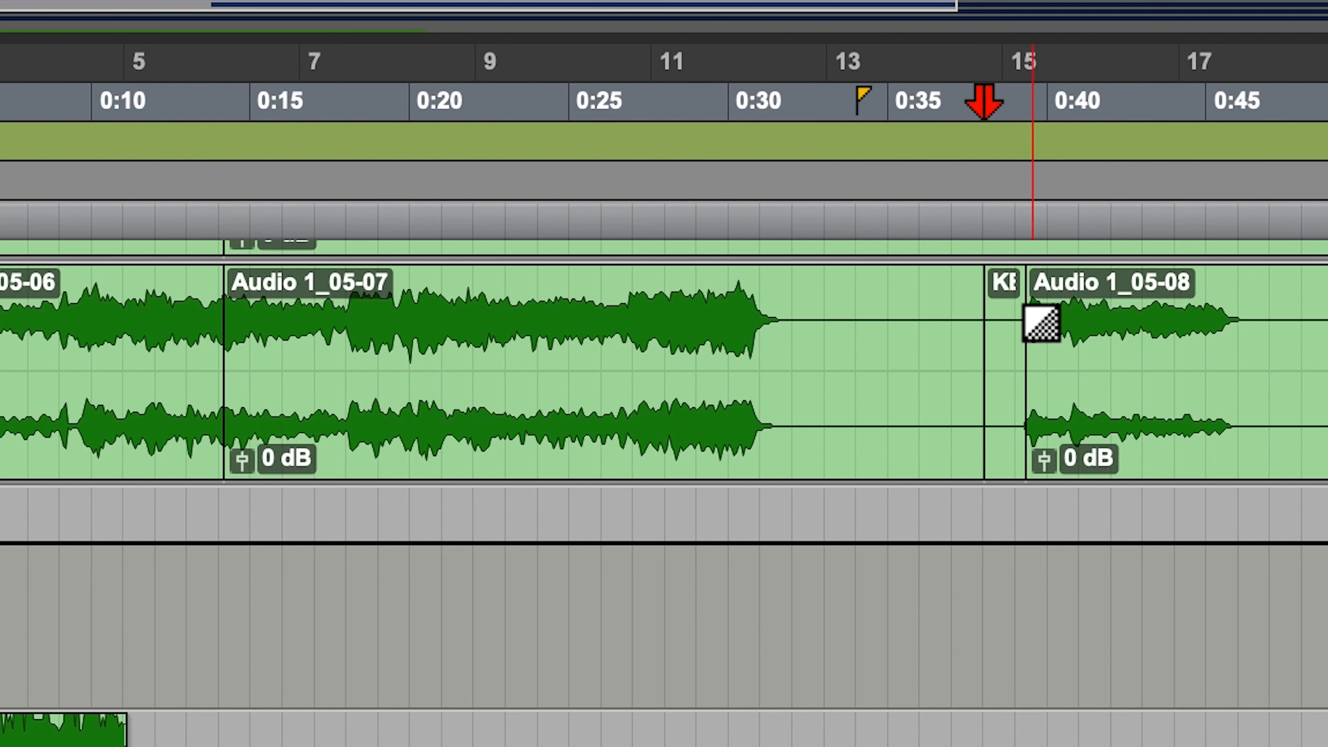
key("super+z")
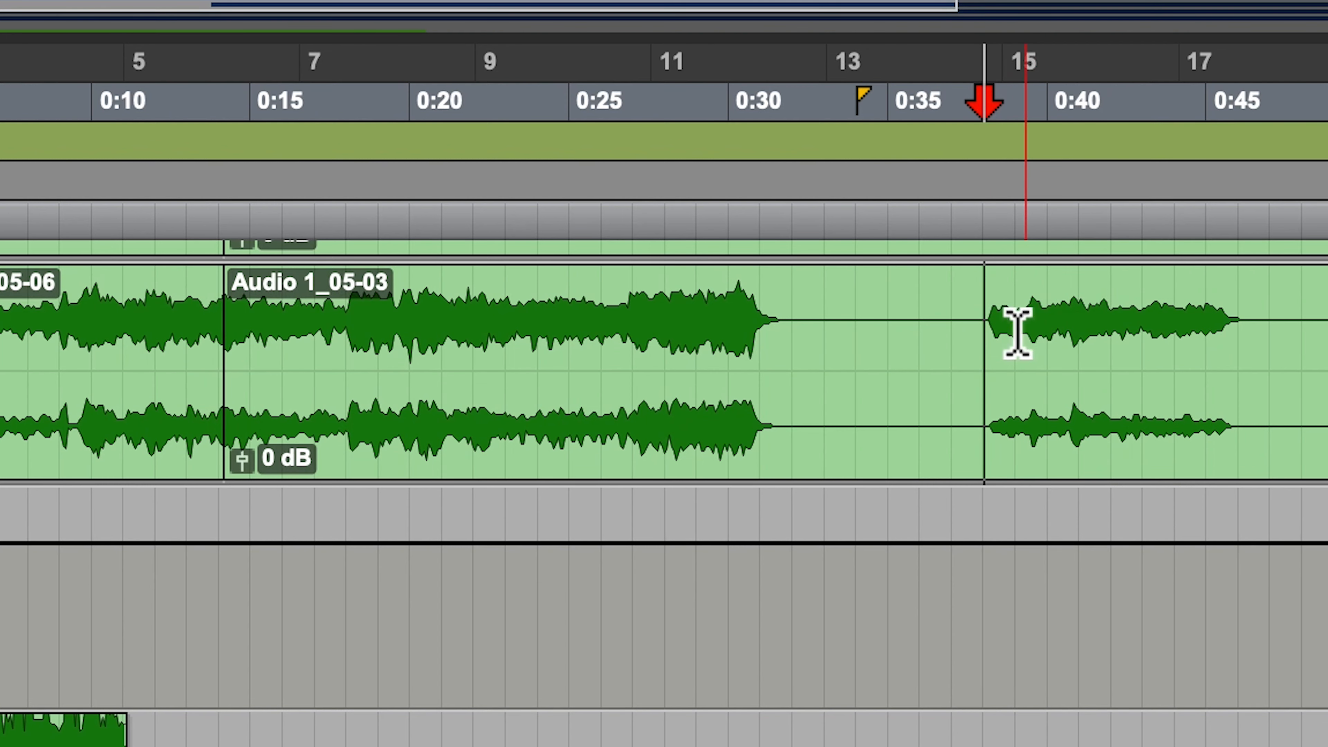
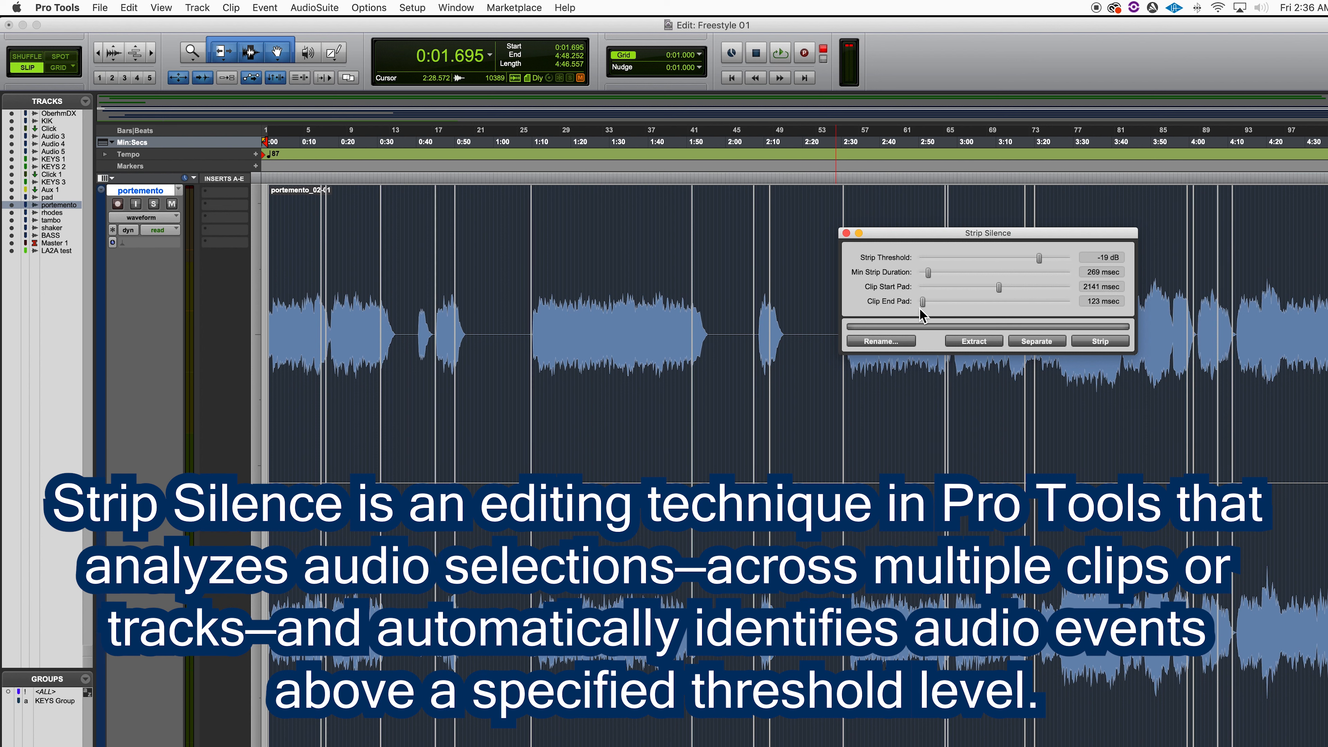
Strip the silence from the portemento clip with a clip end pad of 3981 msec, and consolidate the resulting clips
left_click_drag(925, 305, 1094, 306)
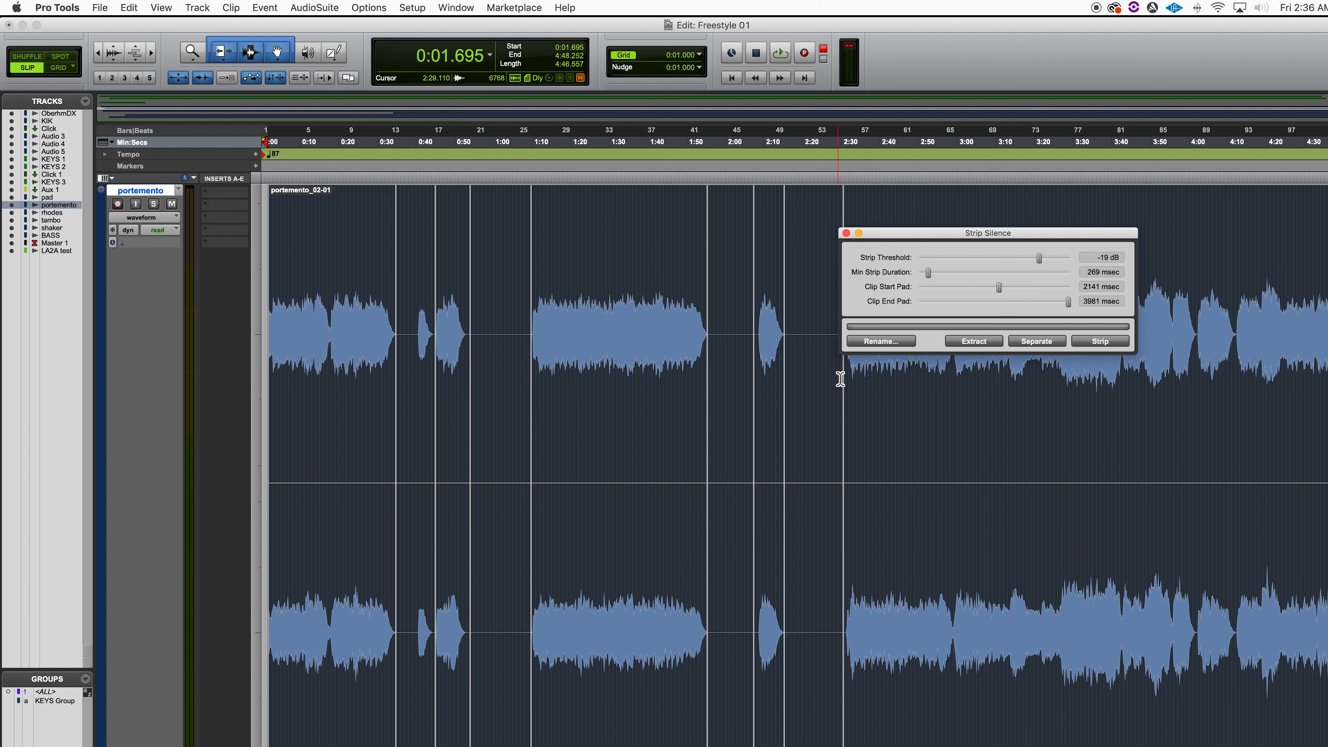
left_click(1104, 342)
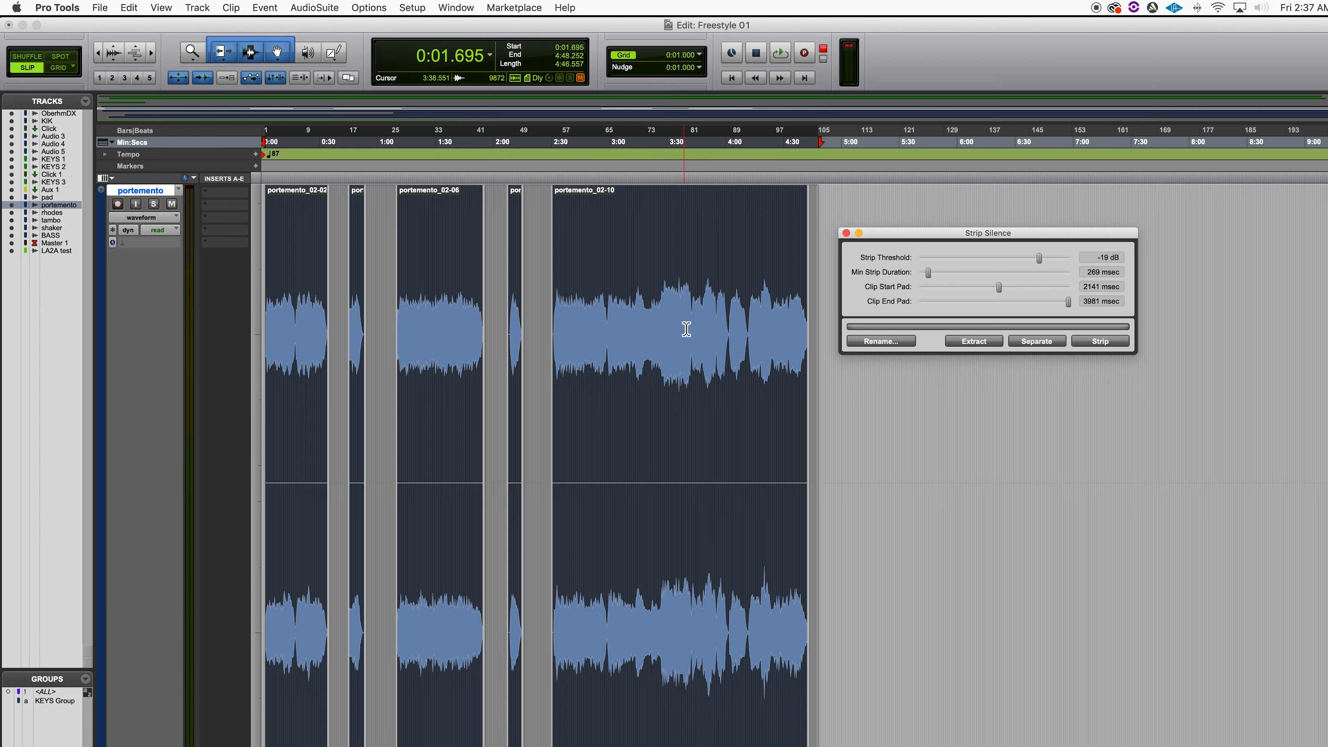
left_click(129, 9)
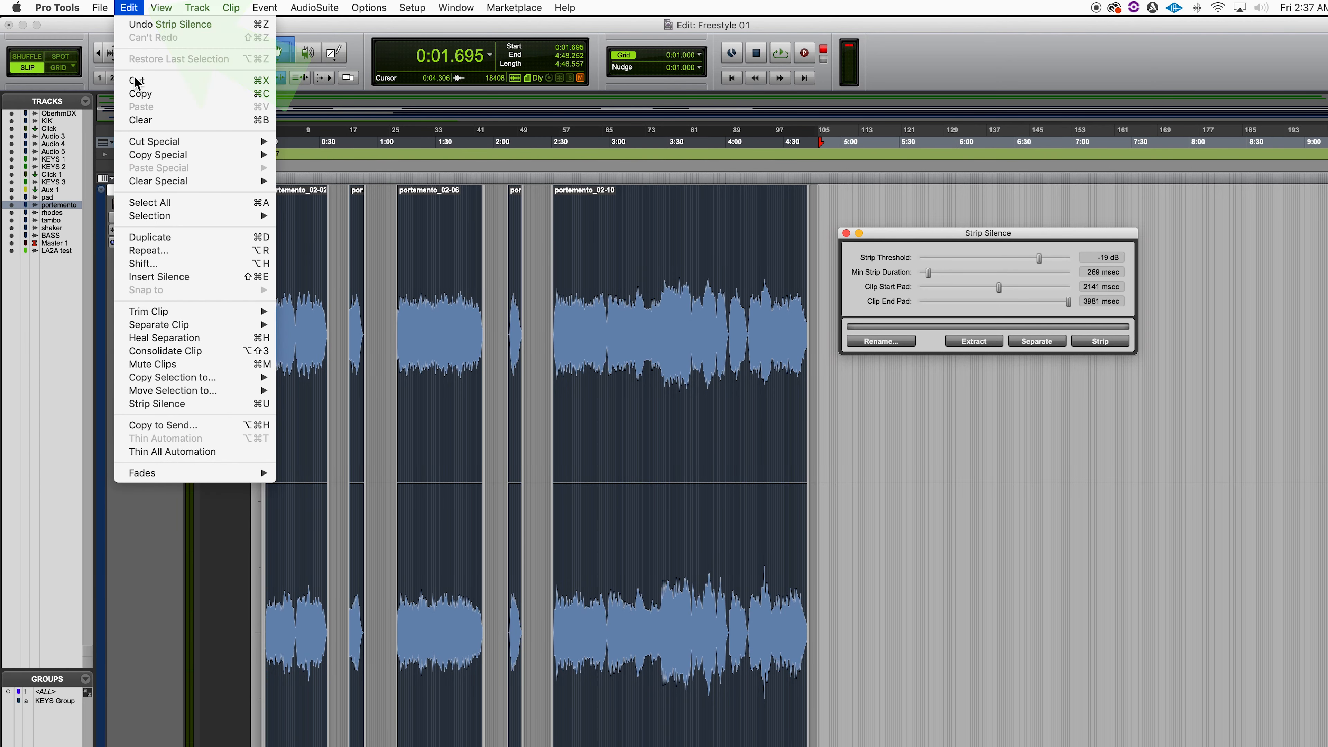
left_click(210, 354)
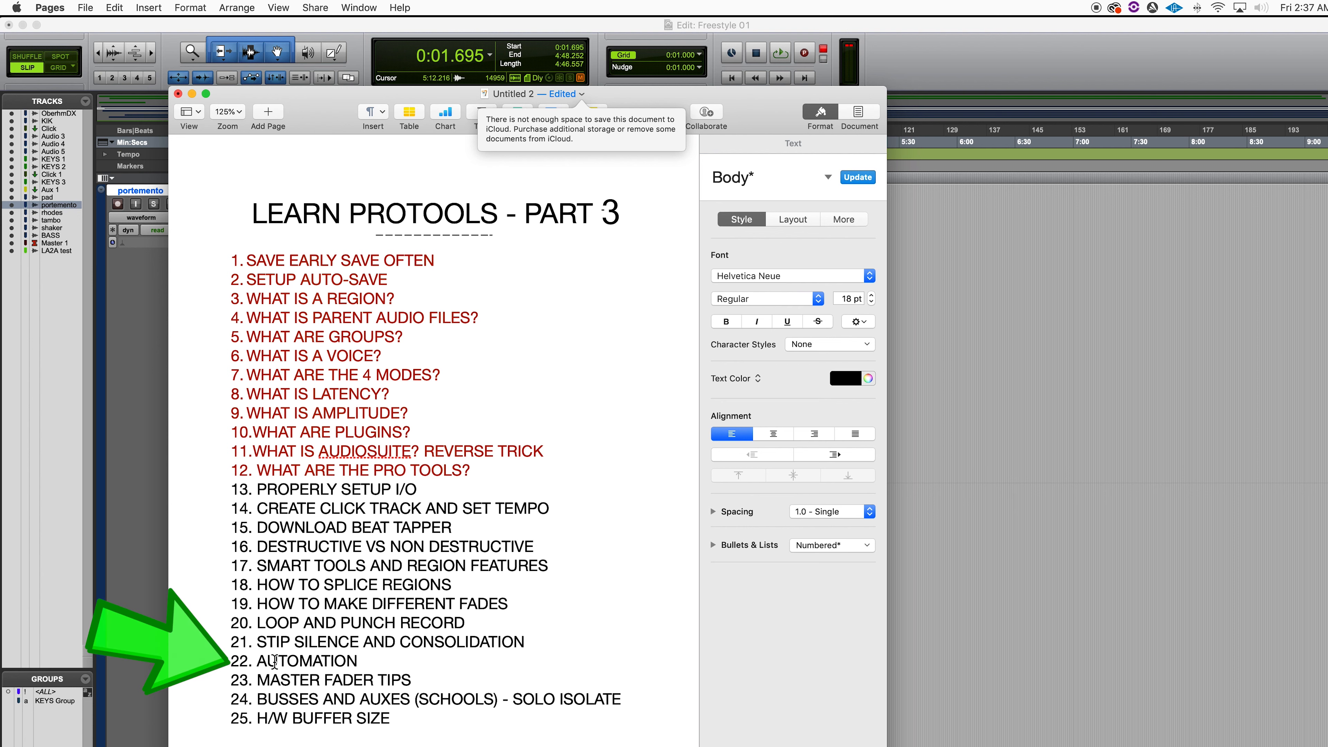
Highlight the AUTOMATION topic in the Pages list and return to the portemento track in Pro Tools
double_click(271, 661)
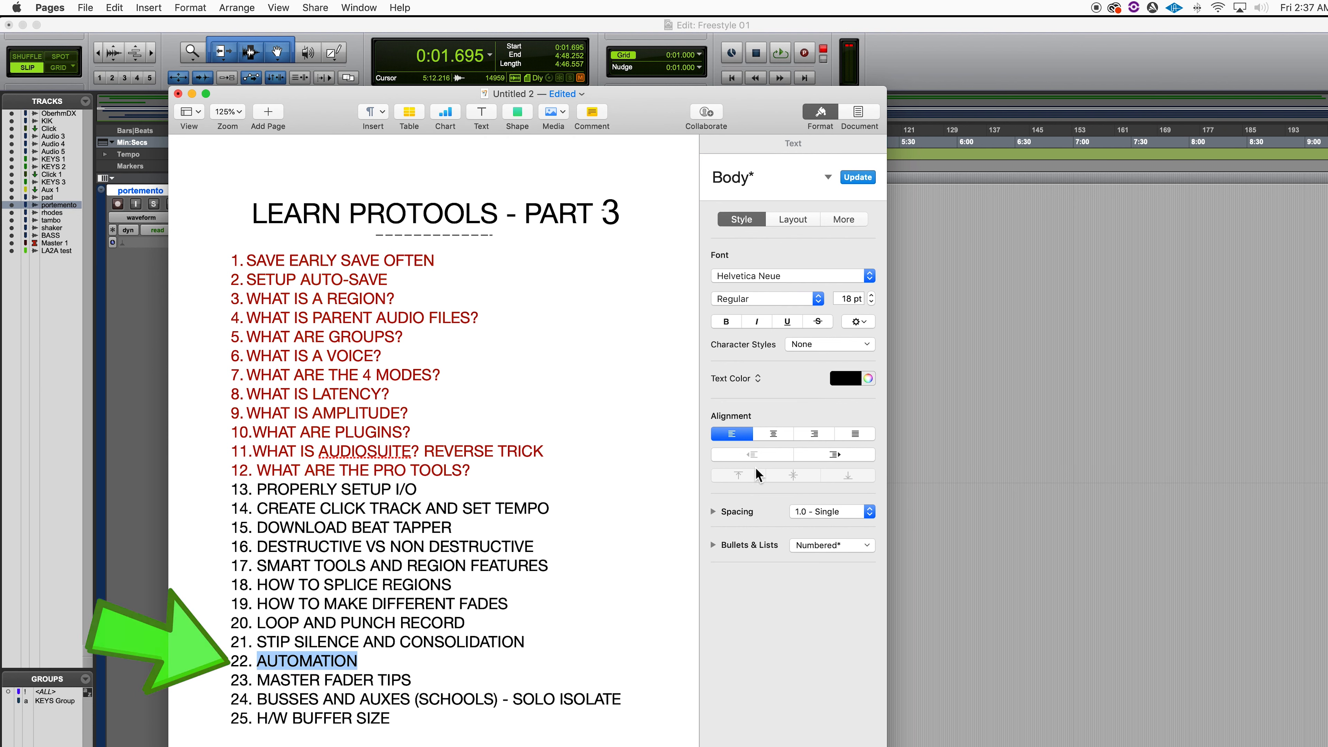
left_click(944, 347)
left_click(722, 327)
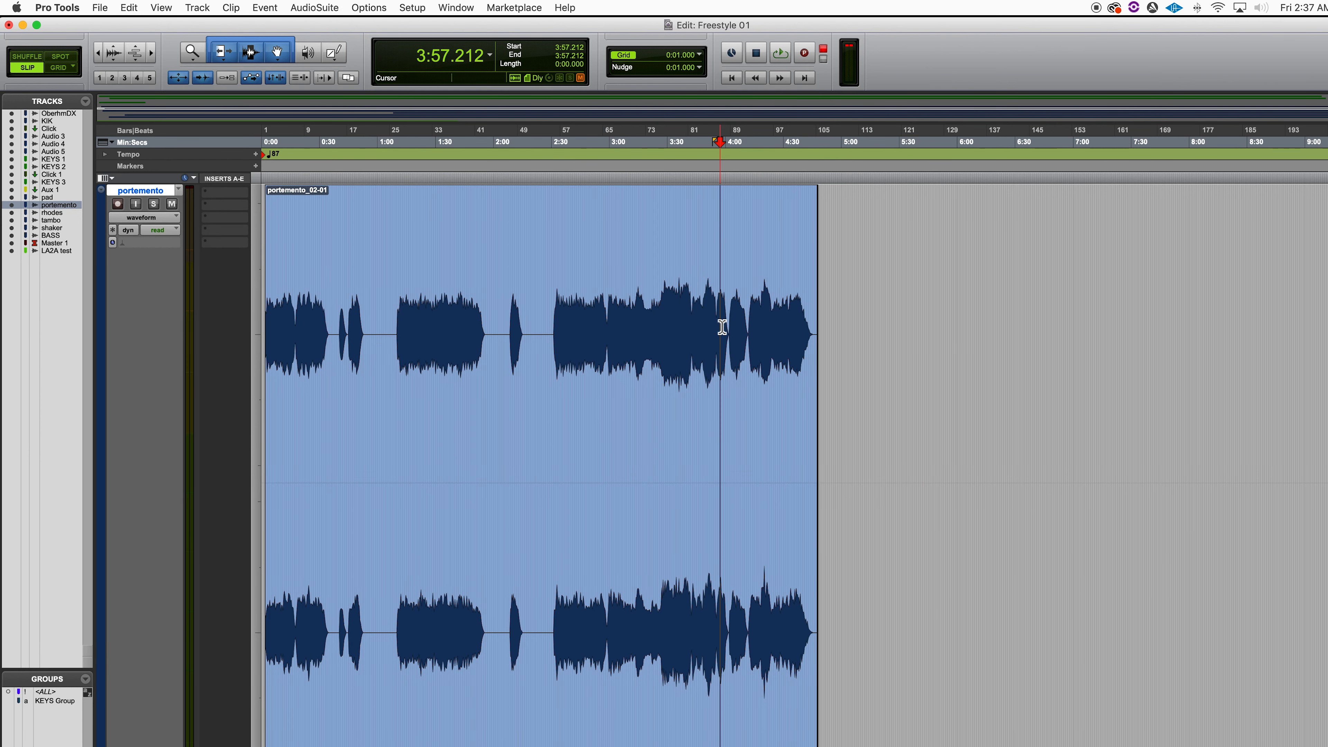
Show the Mix window and set the Audio 5 track's automation mode to write
key("super+equal")
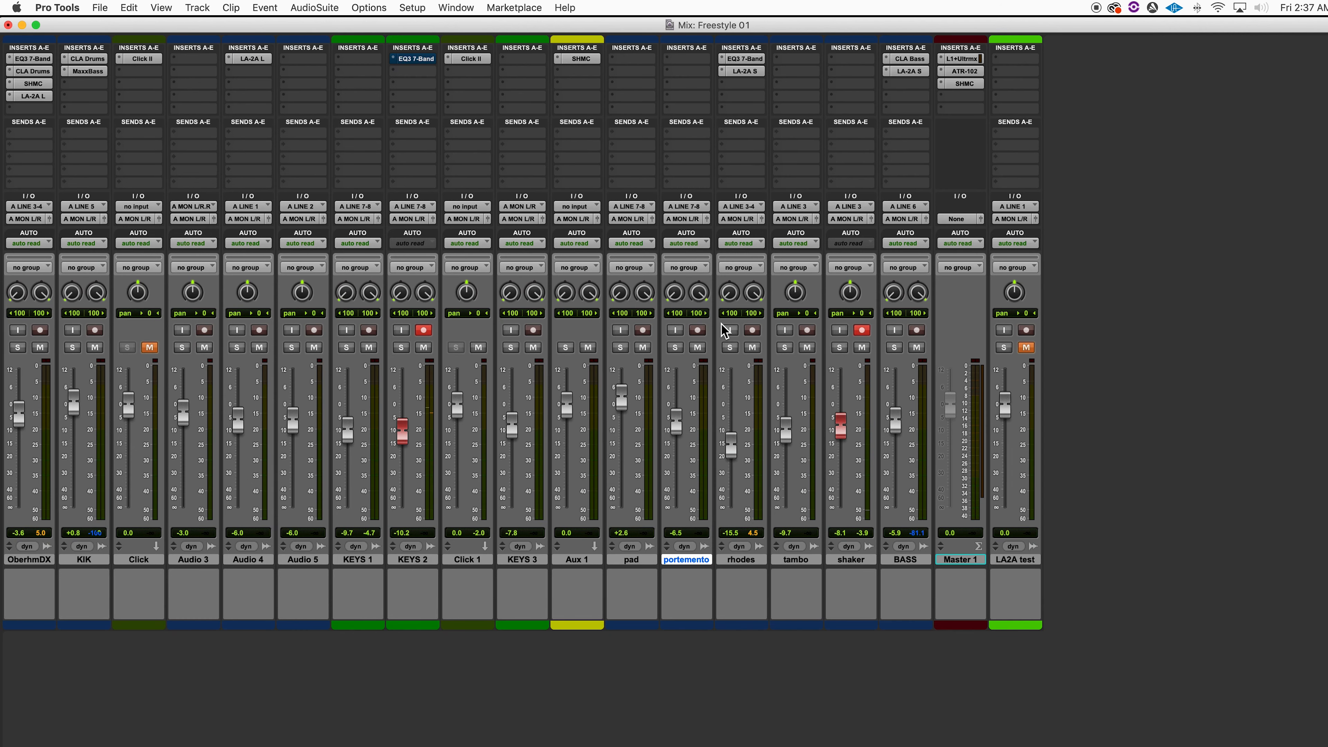
left_click(305, 243)
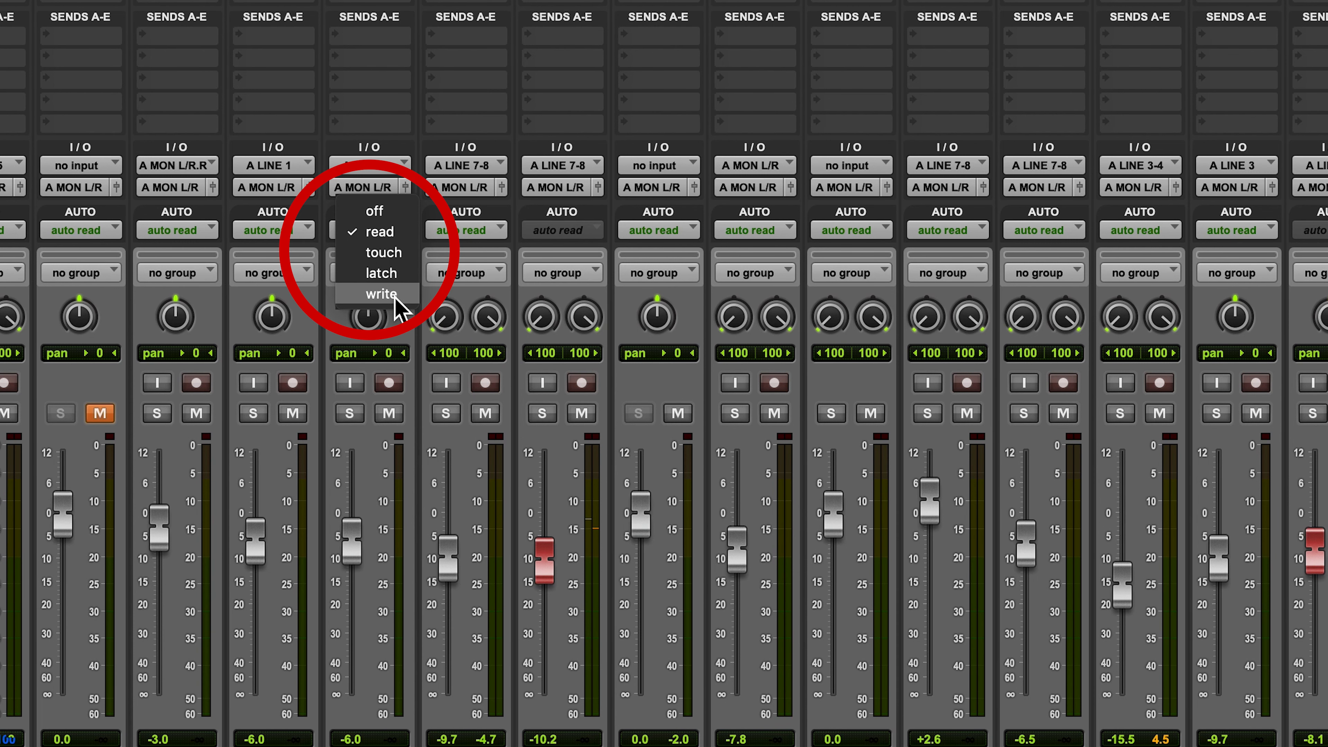
left_click(381, 294)
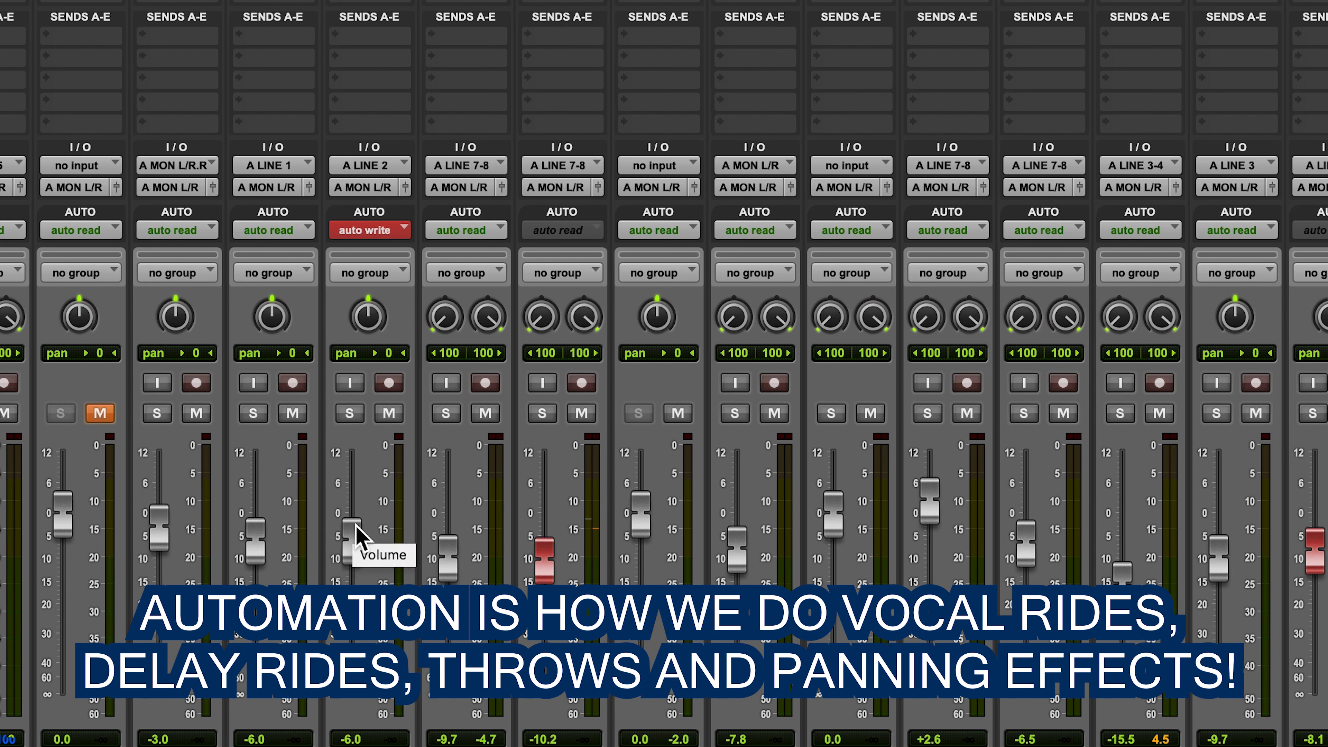
Write a volume move on the Audio 5 track by raising its fader to +2.6 dB, and return to the Edit window
mouse_move(358, 537)
left_mouse_down()
mouse_move(376, 641)
mouse_move(407, 504)
left_mouse_up()
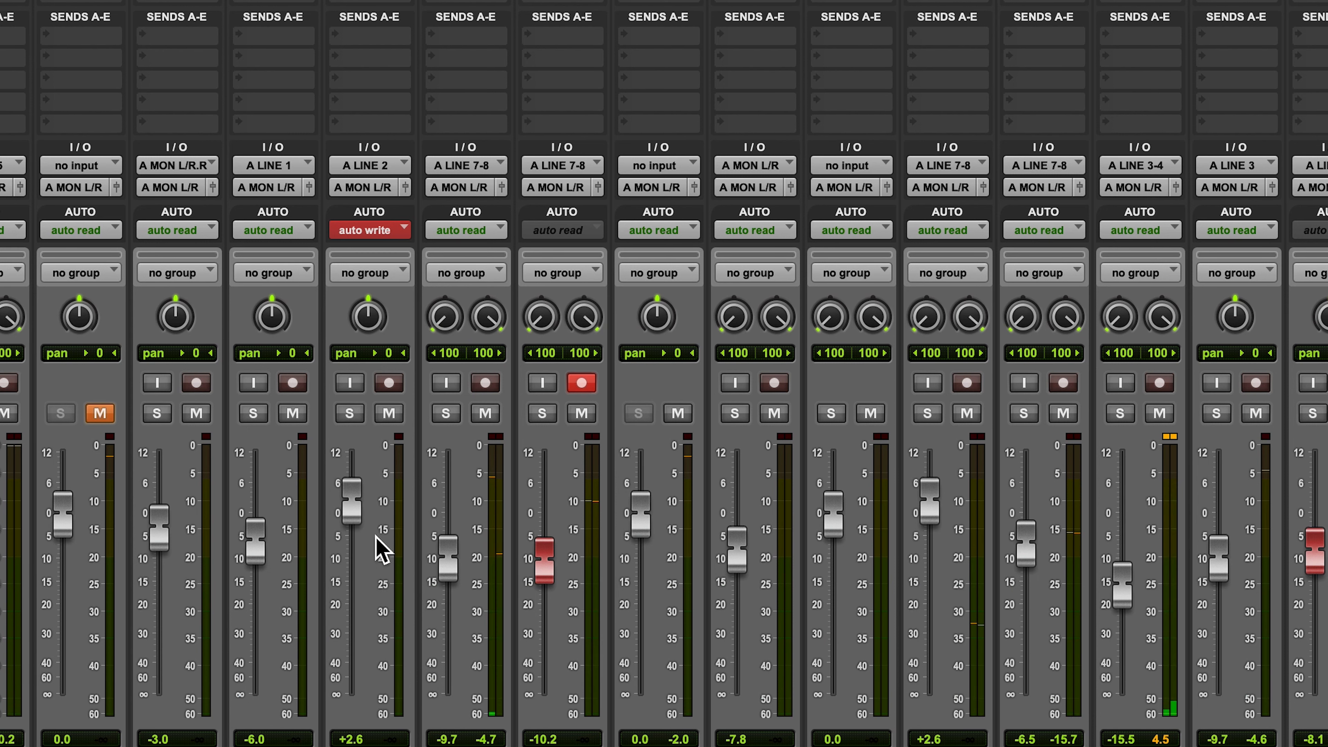
key("super+equal")
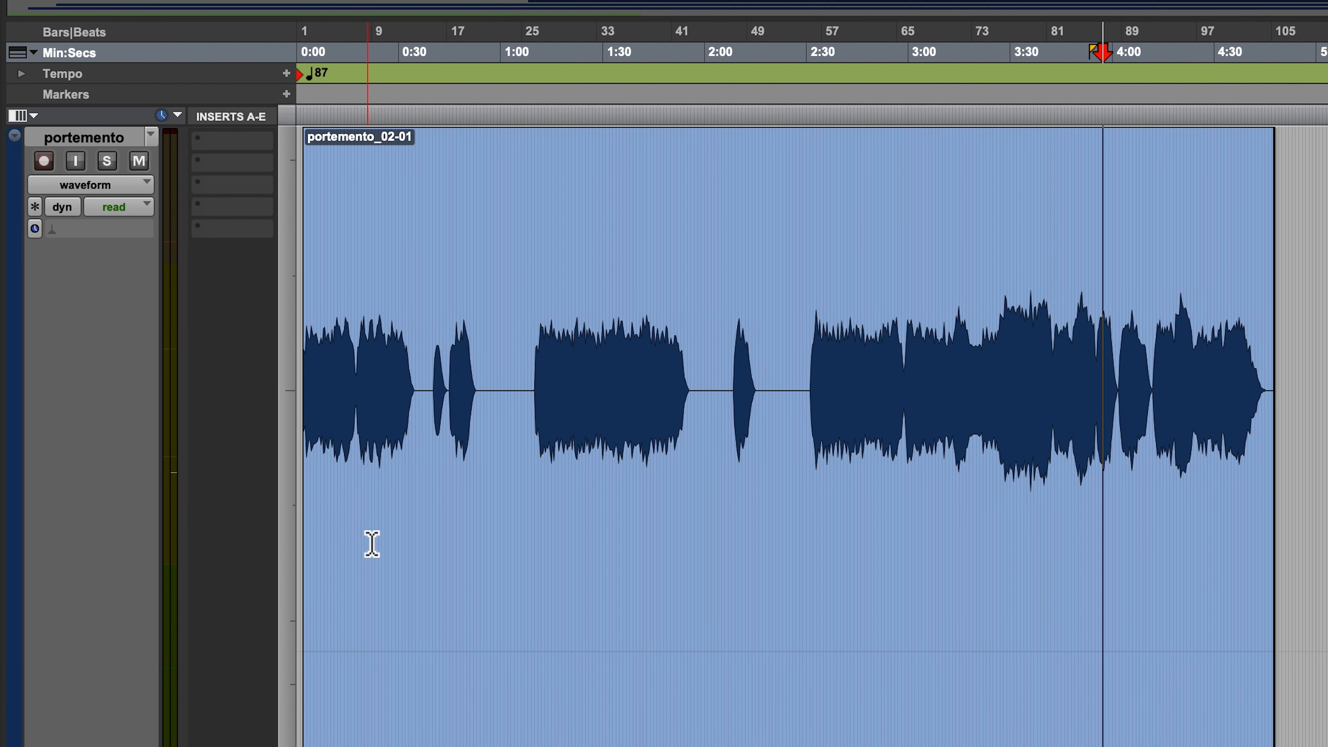
key("Return")
left_click(293, 378)
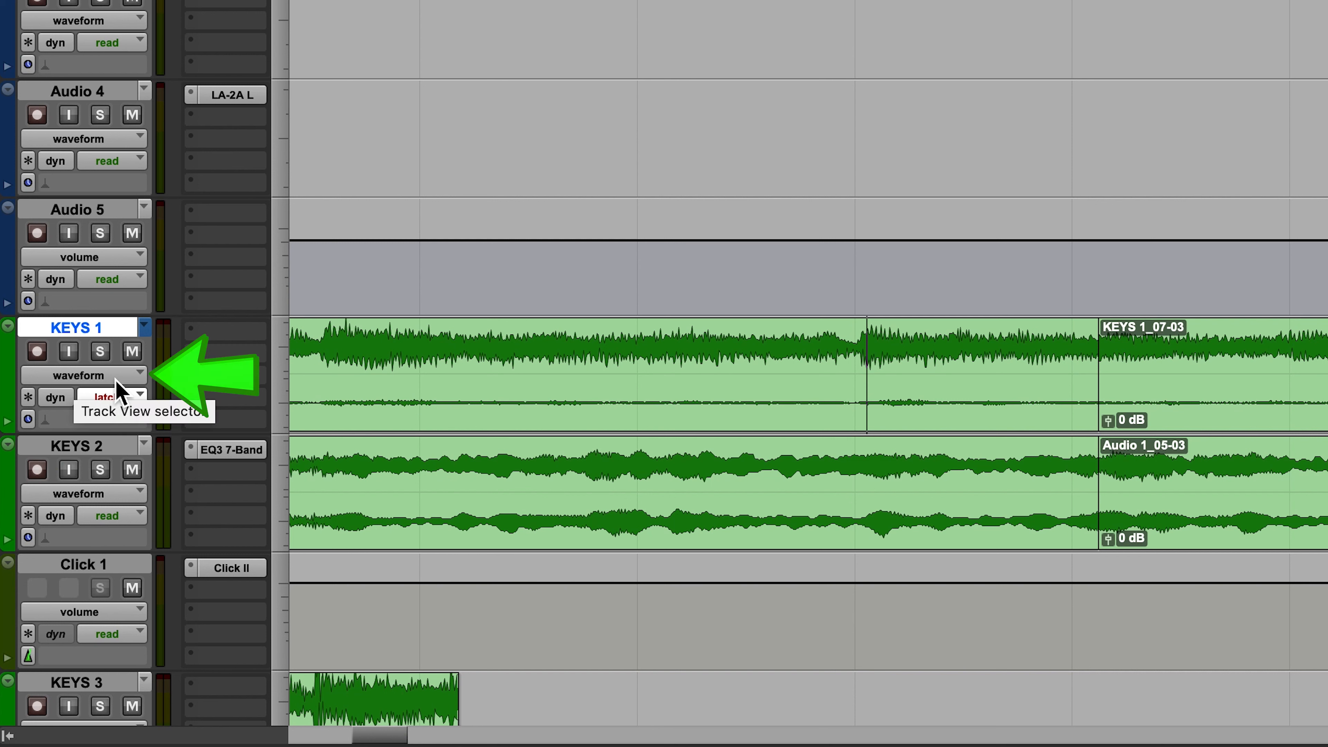
Show the volume automation on the KEYS 1 track and undo its written fader moves
left_click(117, 390)
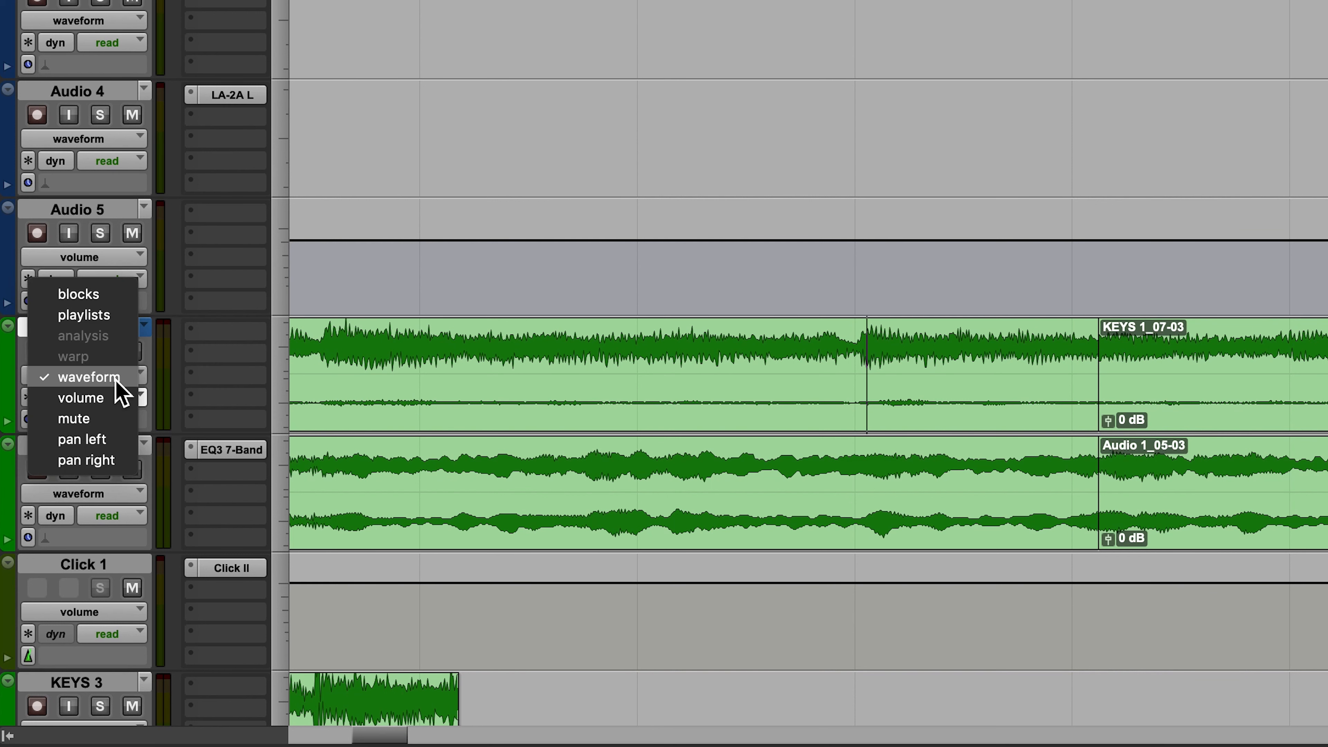
left_click(113, 401)
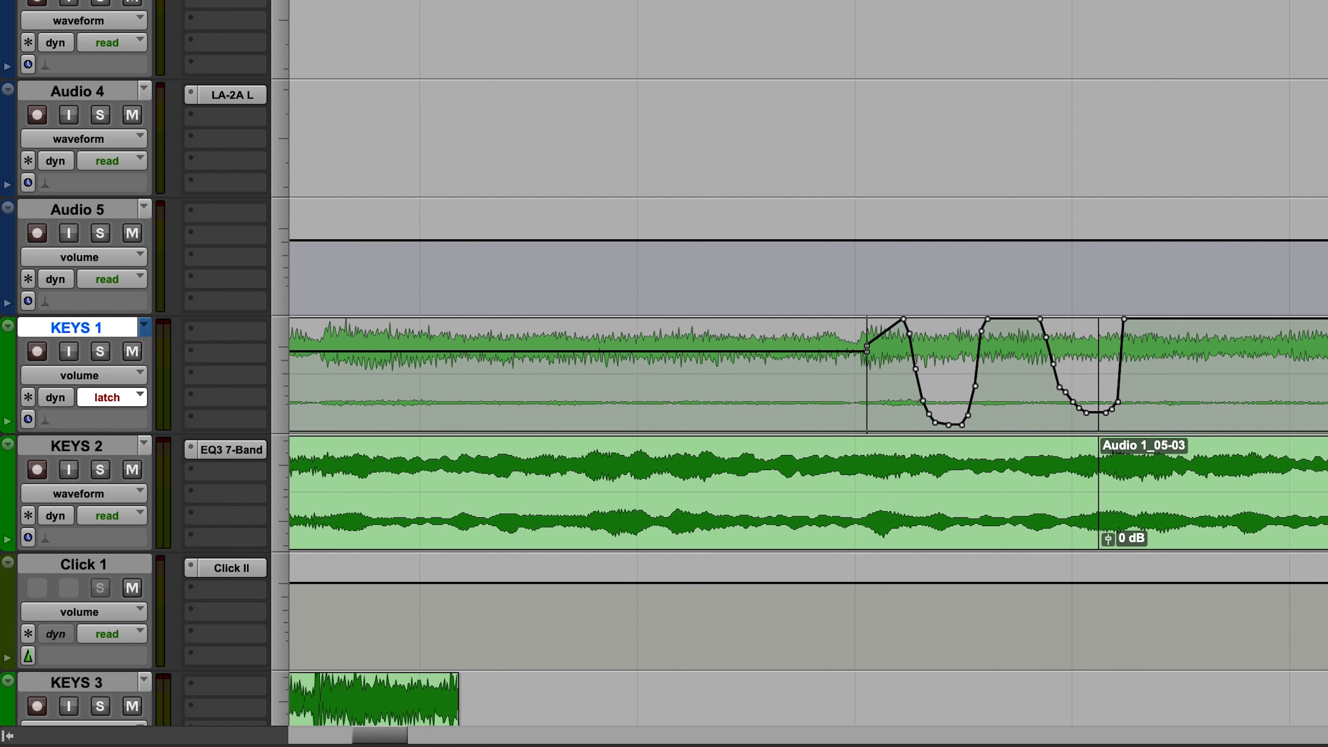
key("super+z")
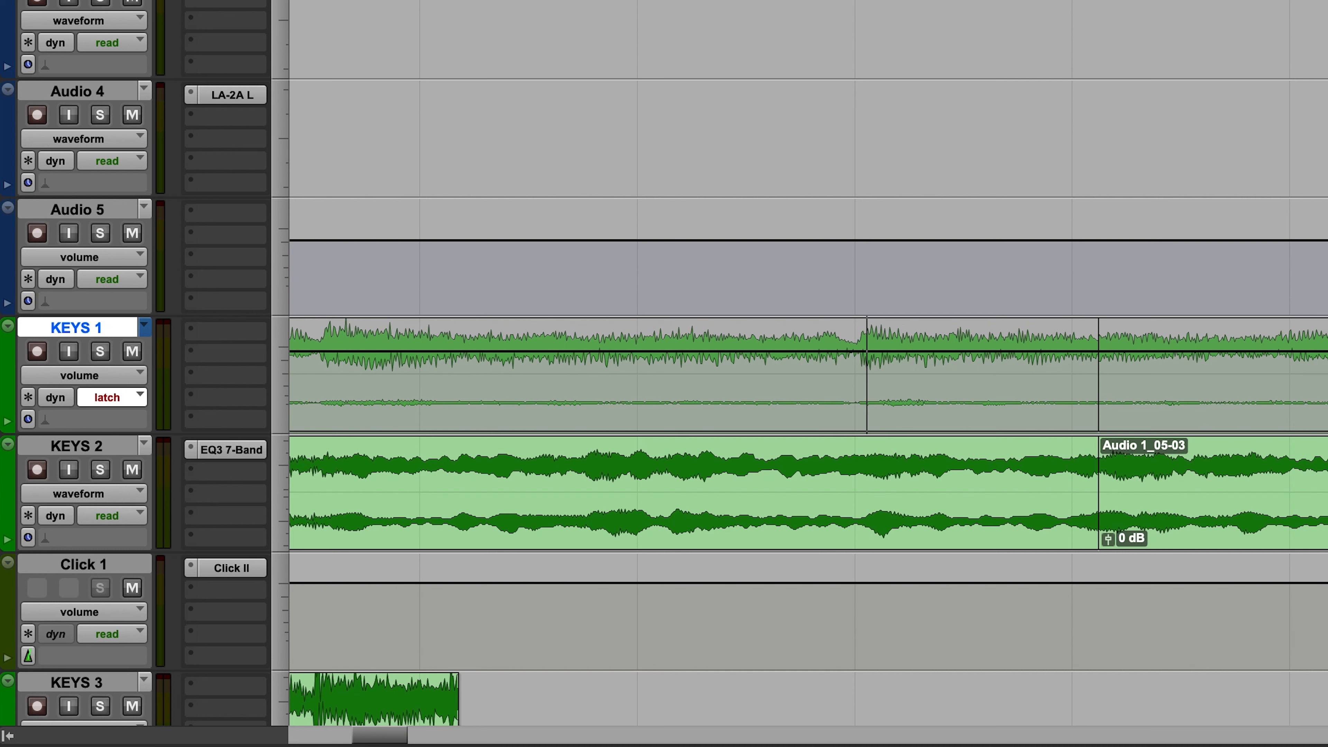
key("super+shift+z")
left_click_drag(1300, 356, 809, 370)
Review the automation parameters offered by the KEYS 1 track view
left_click(95, 377)
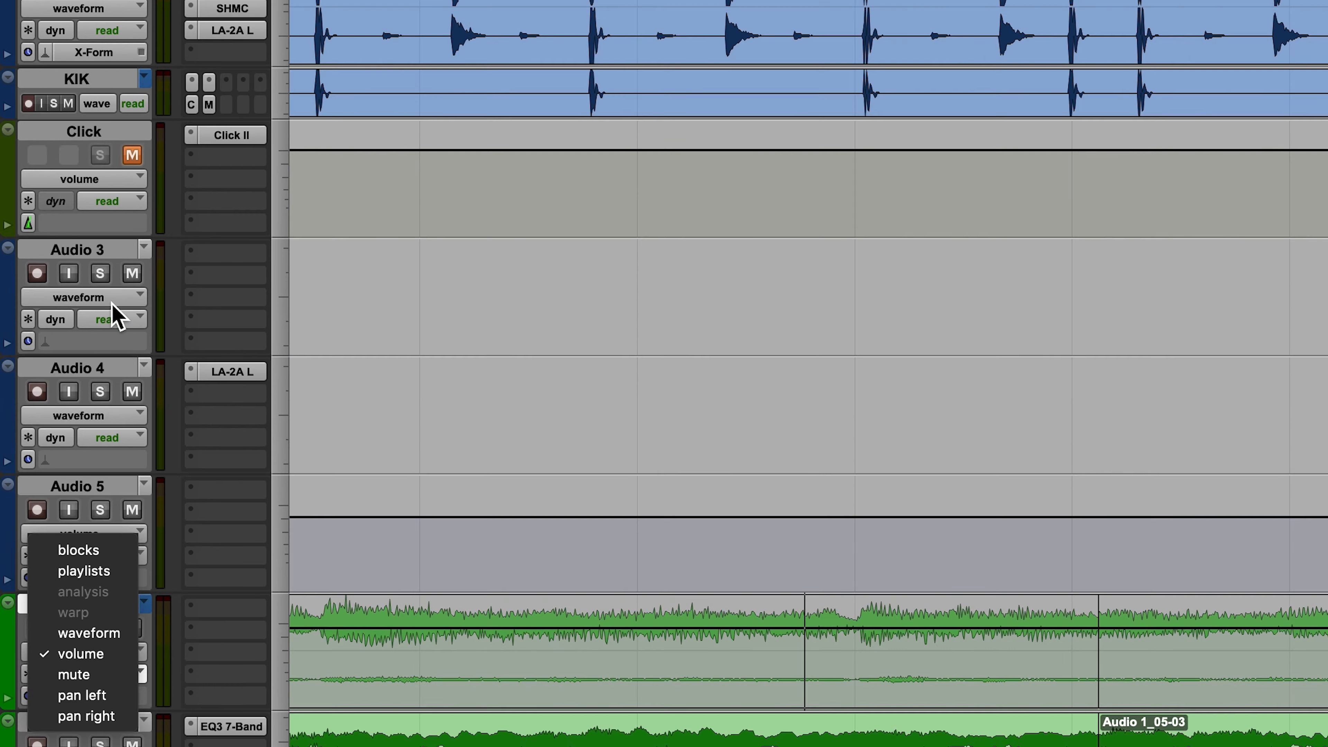
left_click(107, 17)
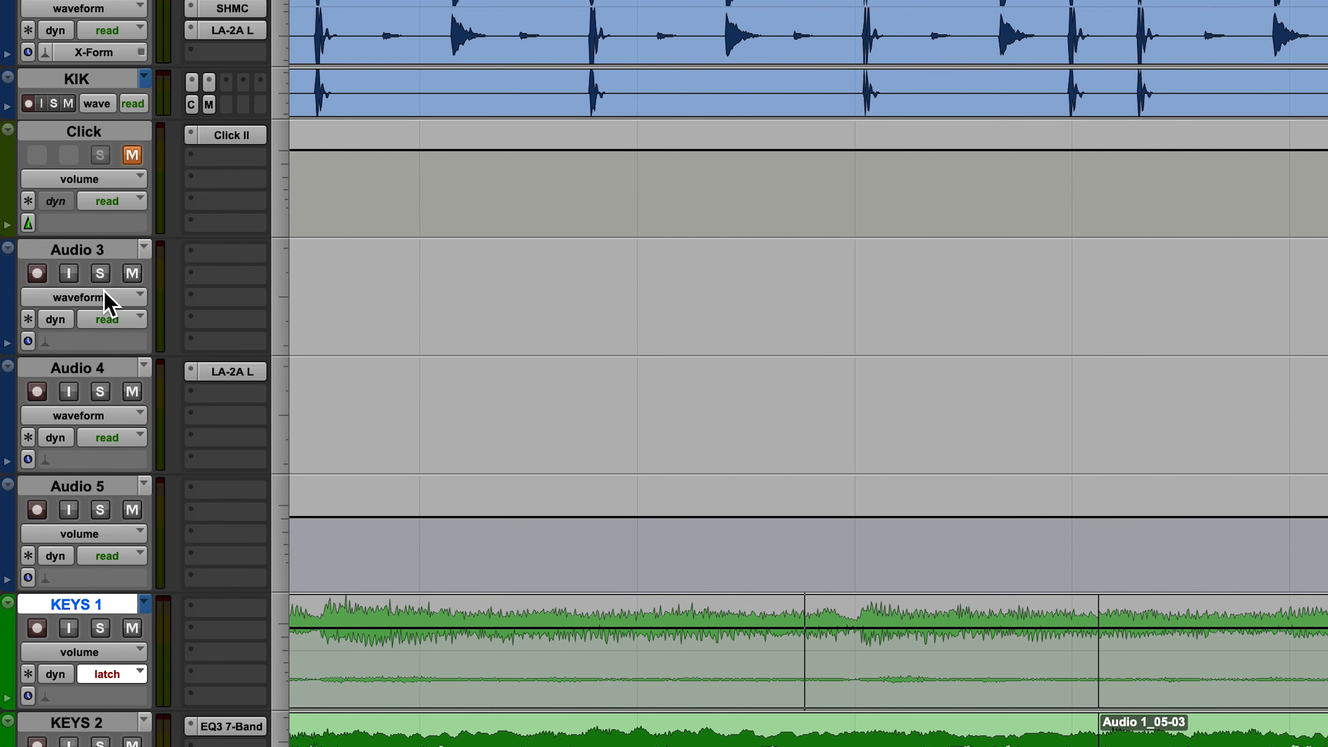
left_click(111, 299)
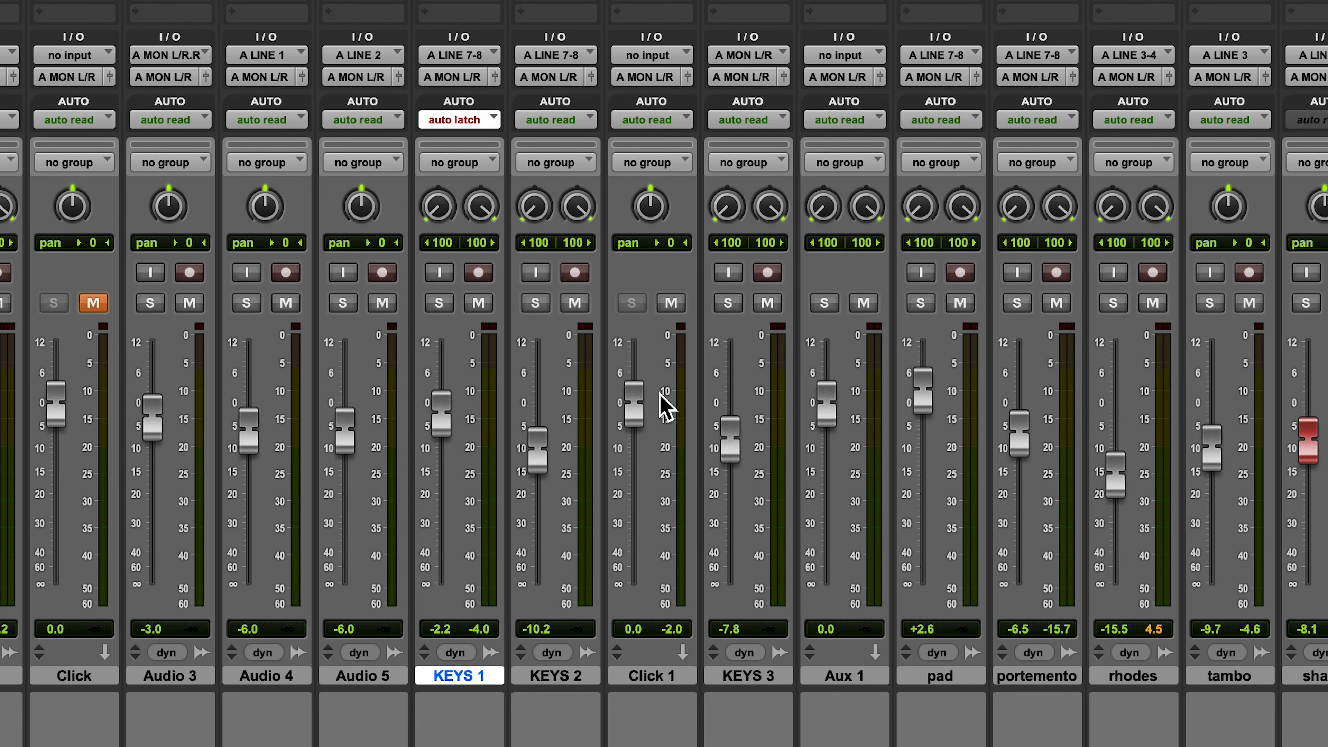
Switch the KEYS 1 track's automation mode to write and back to latch in the Mix window
left_click(482, 124)
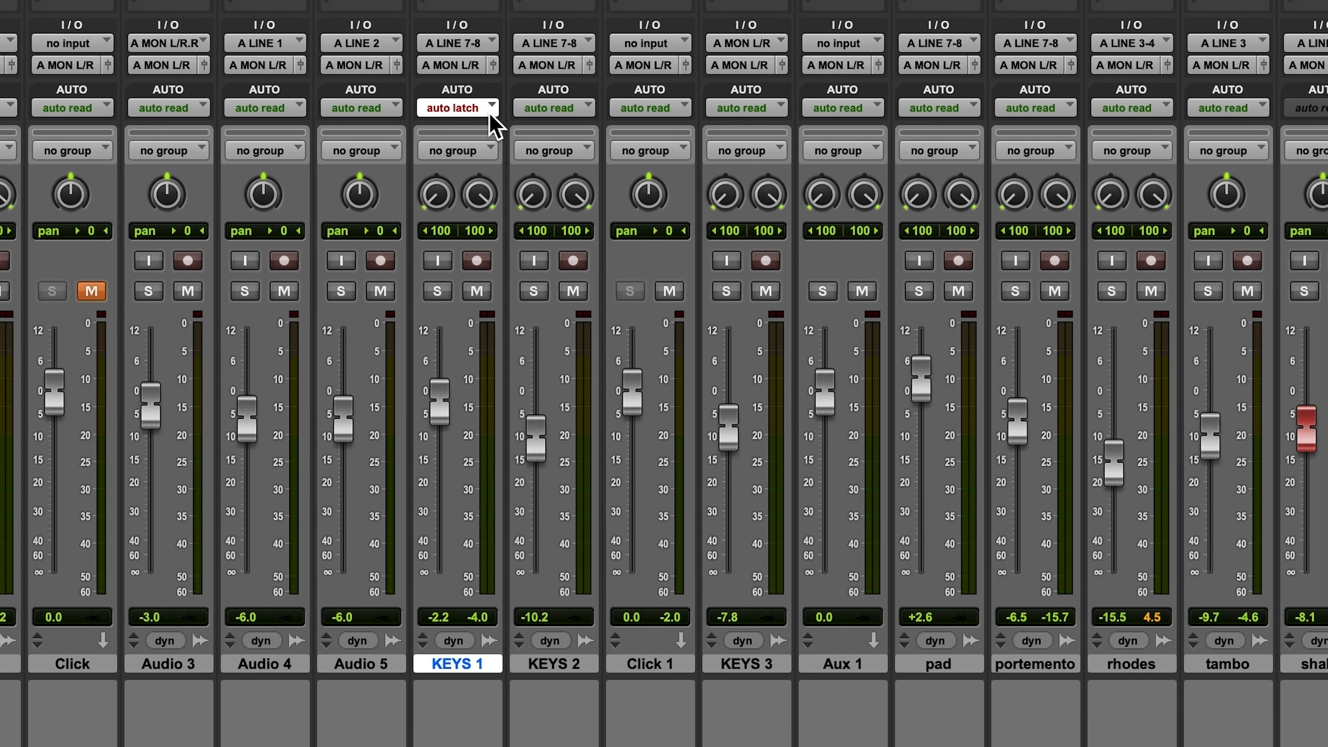
left_click(489, 122)
left_click(487, 129)
left_click(486, 110)
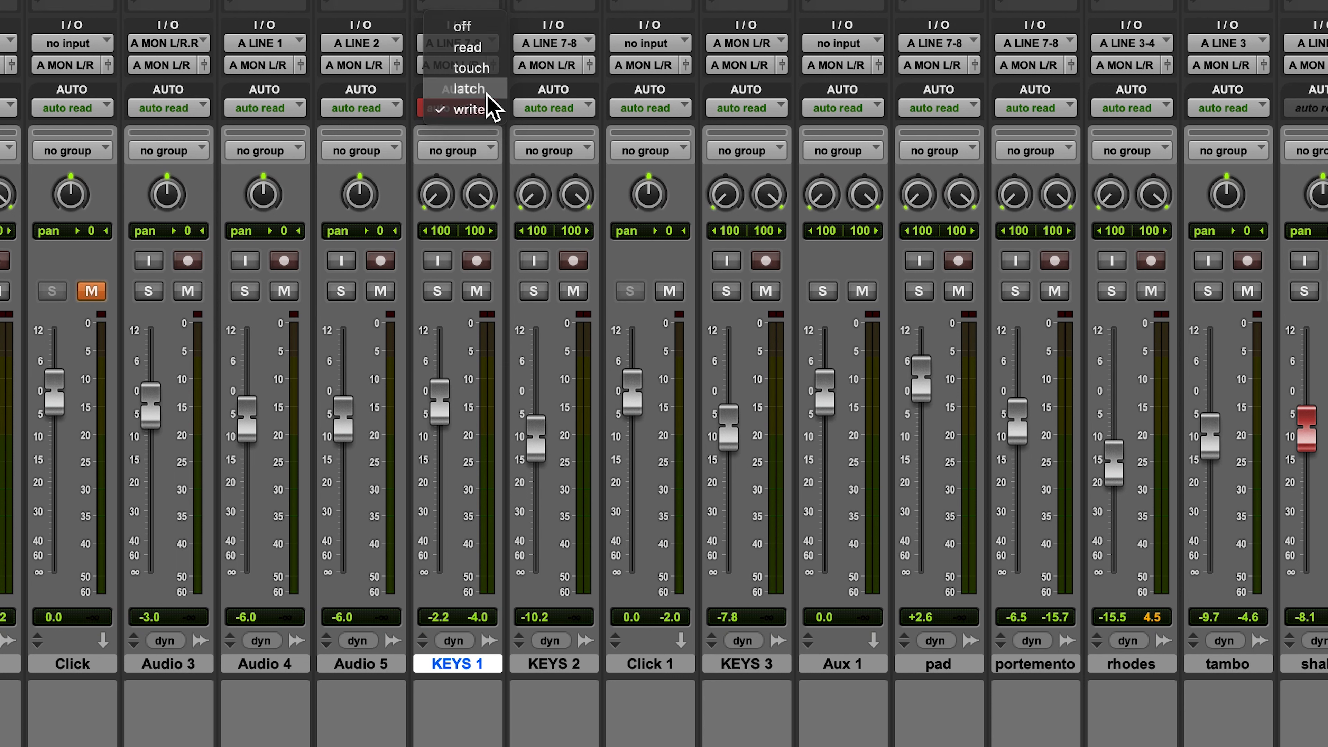
left_click(488, 94)
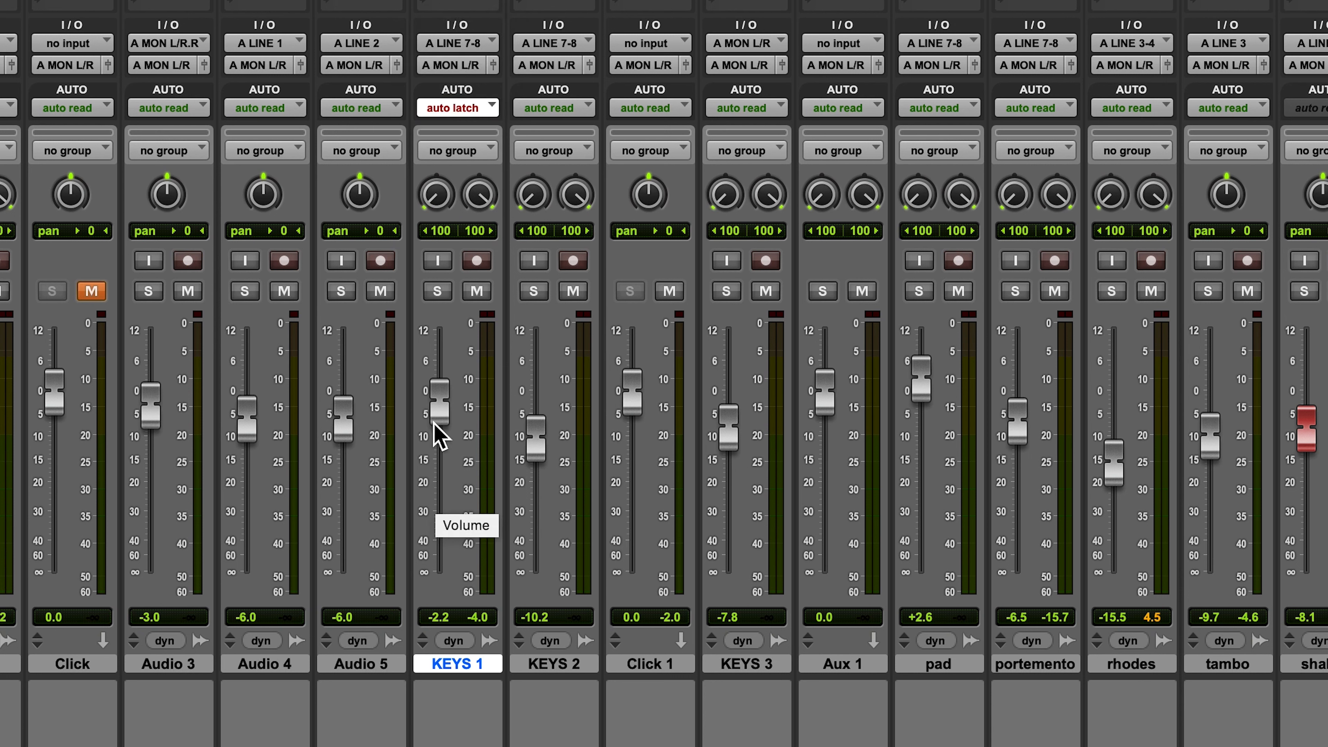
Set the KEYS 1 track's automation mode to read and lower its volume fader to -14.2 dB
left_click(460, 108)
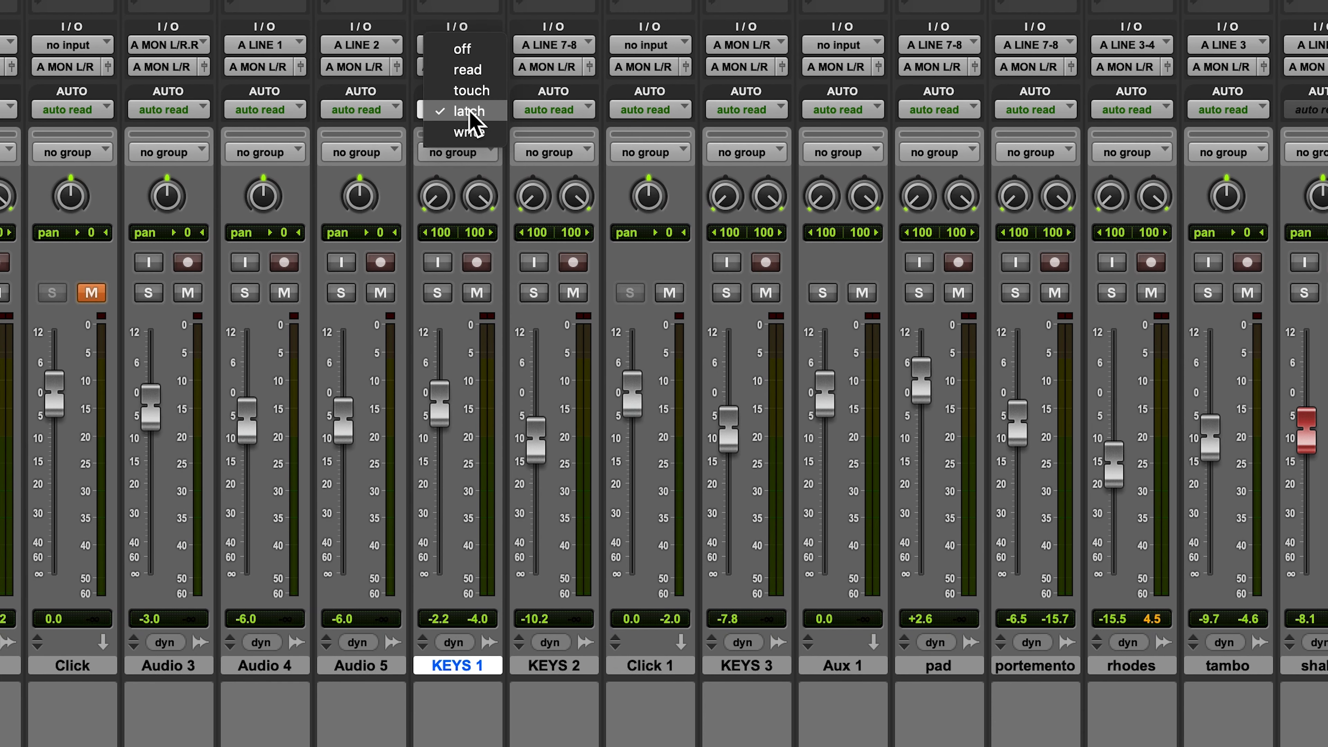
left_click(492, 75)
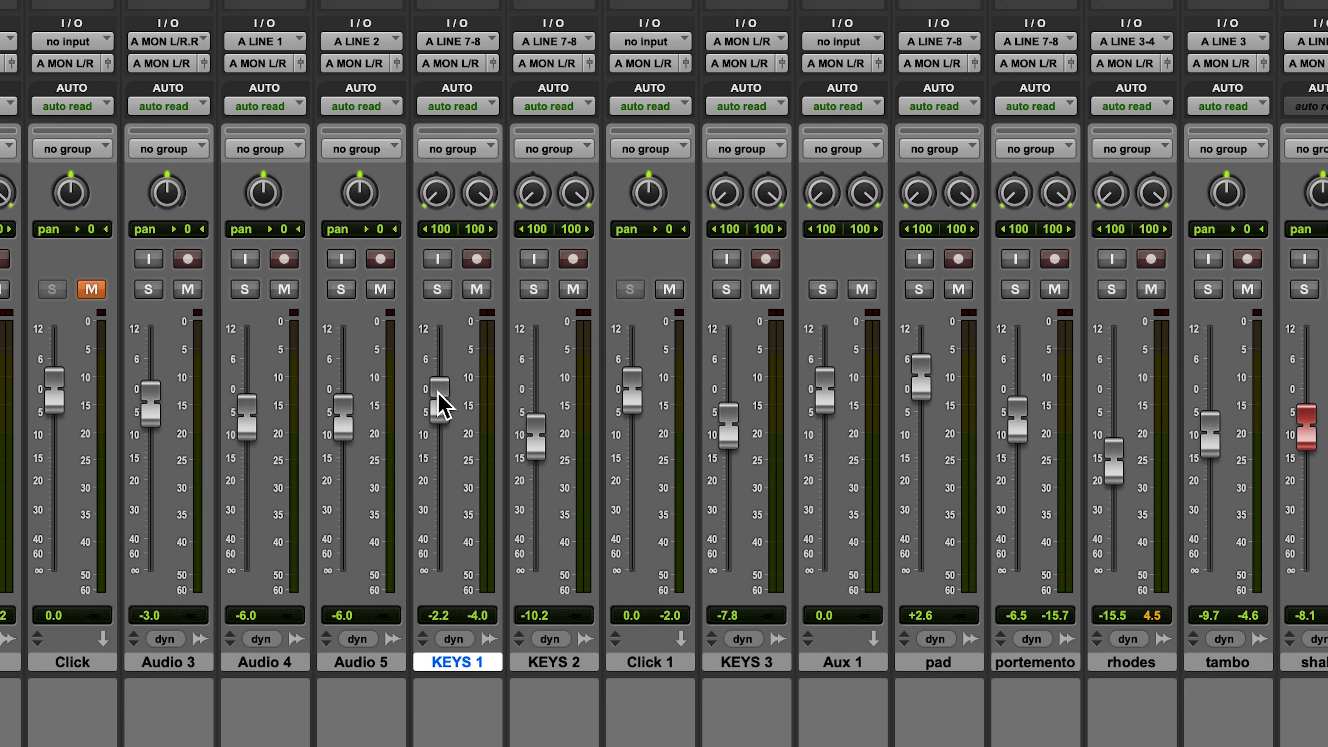
left_click_drag(449, 402, 449, 458)
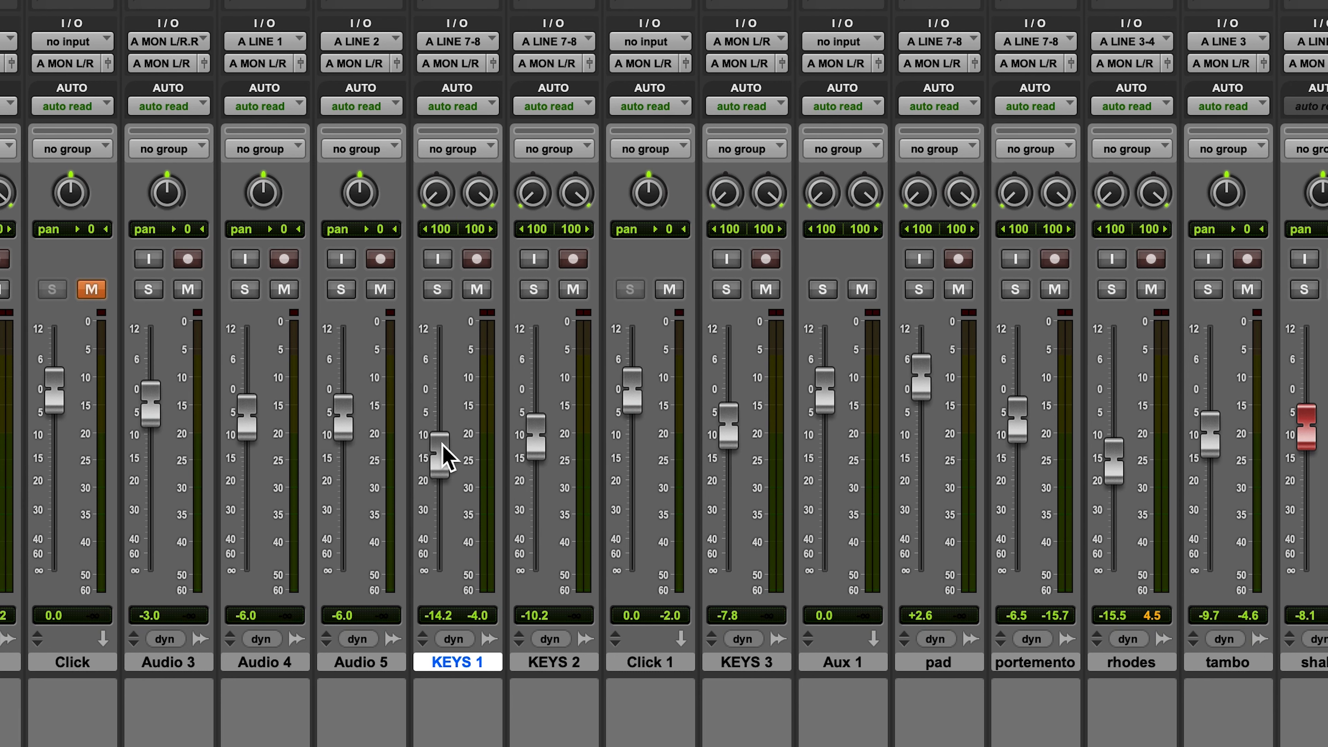
Draw a wavy volume automation curve on KEYS 1 in the Edit window with the Free Hand Pencil tool, and undo it
key("super+equal")
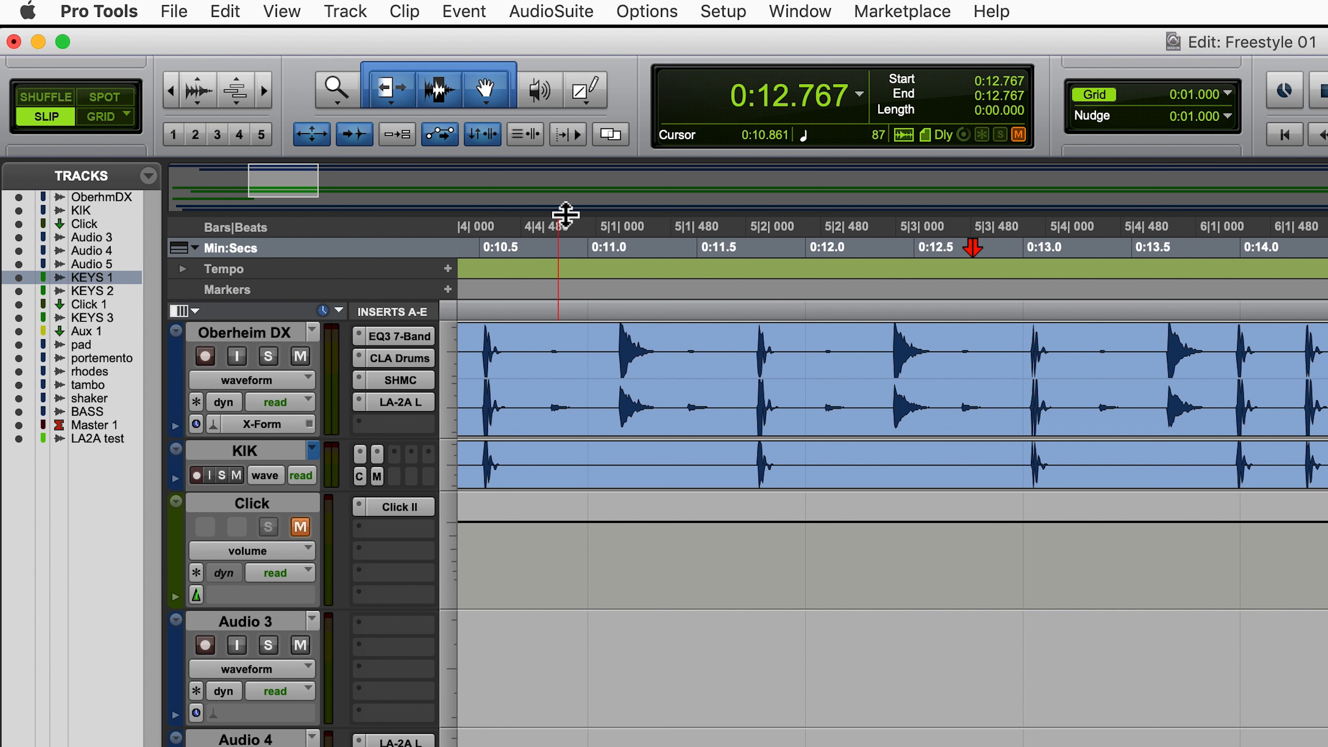
left_click(597, 93)
left_click(596, 94)
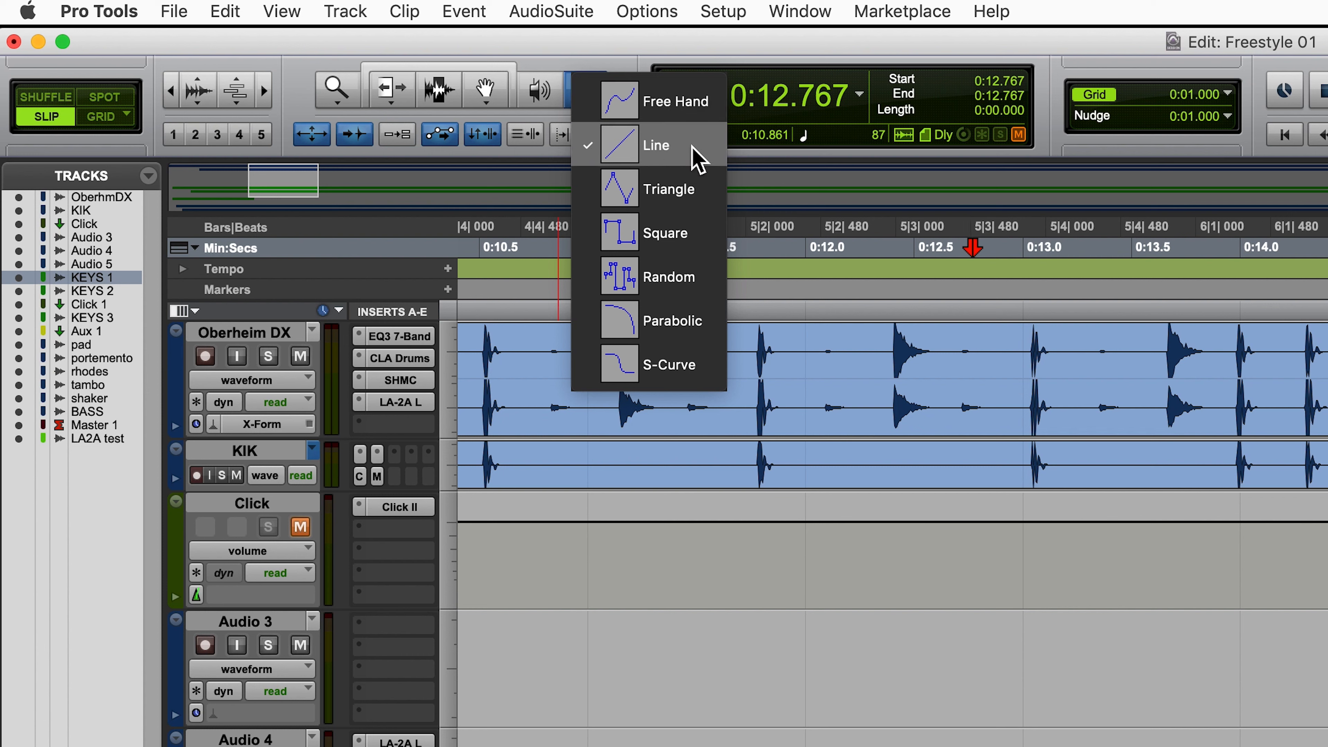
left_click(690, 105)
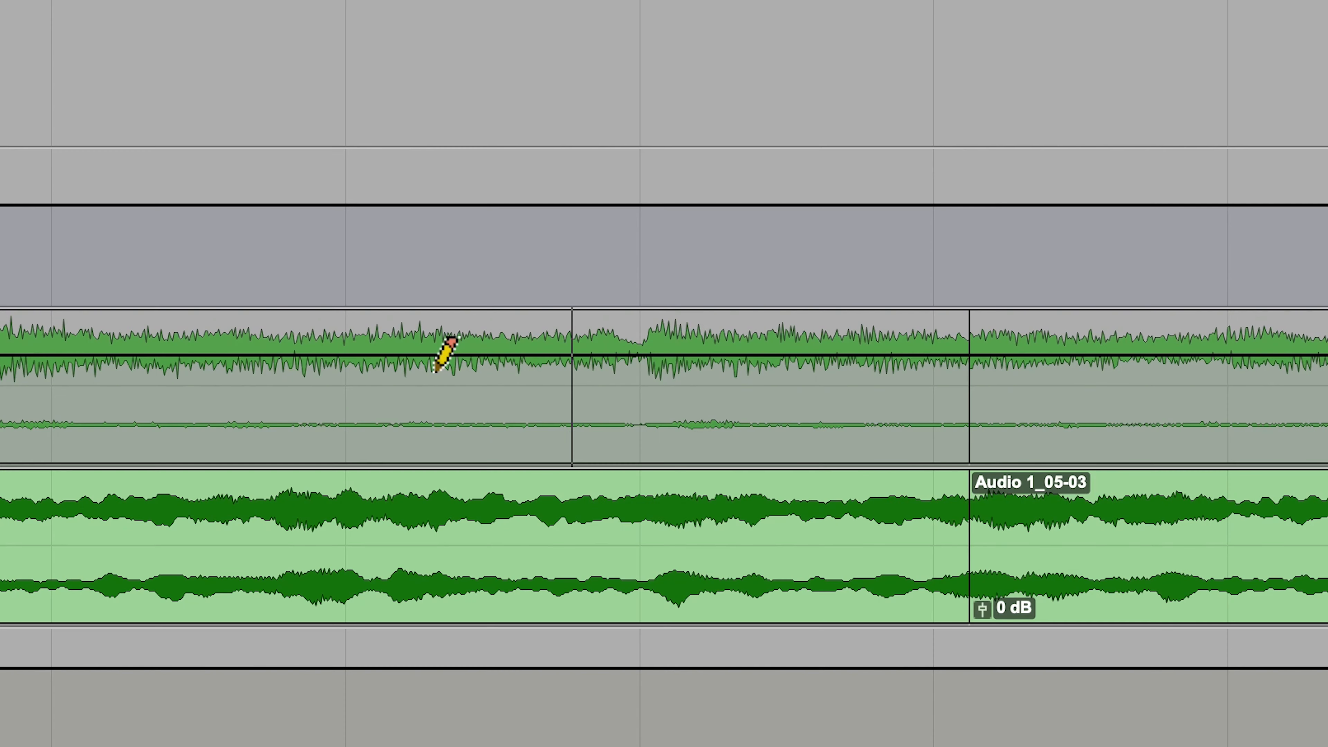
mouse_move(435, 369)
left_mouse_down()
mouse_move(491, 357)
mouse_move(627, 437)
mouse_move(832, 358)
left_mouse_up()
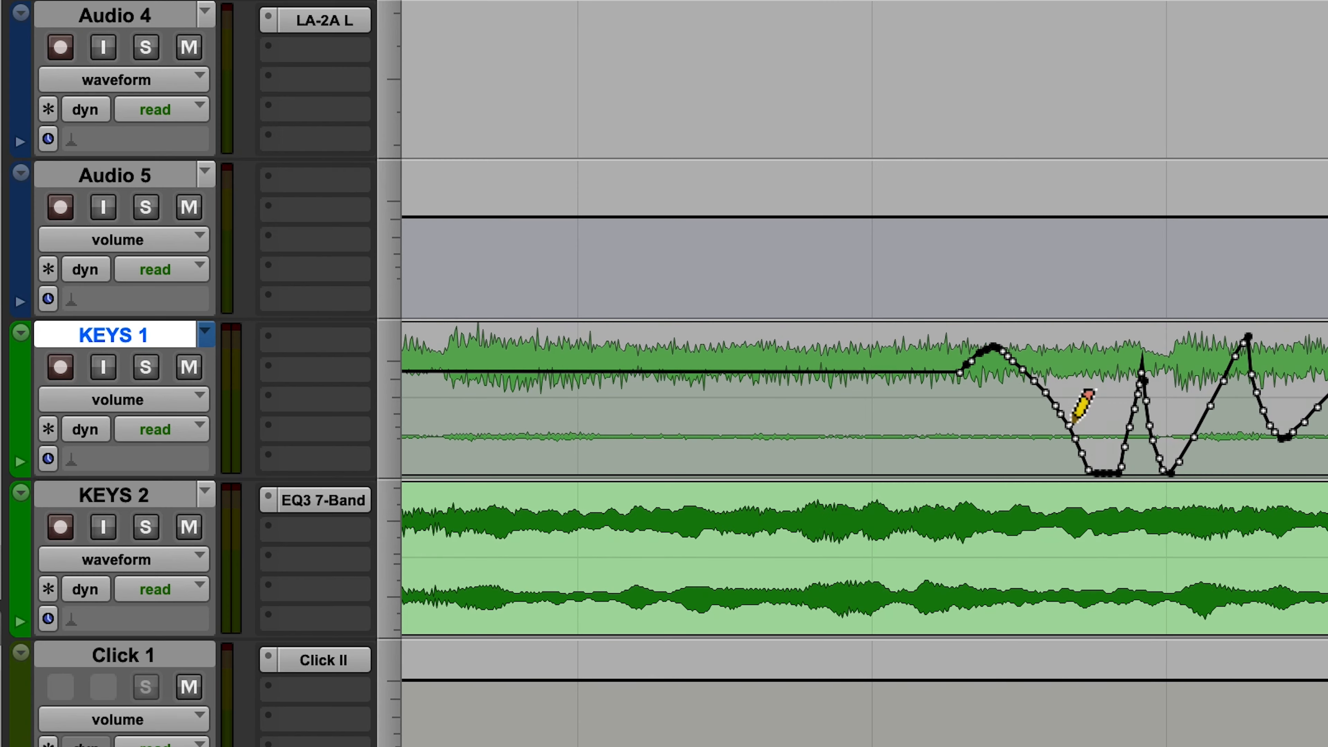
key("super+z")
Show the pan left automation on KEYS 1 and draw a freehand pan sweep from left to right and back
left_click(173, 411)
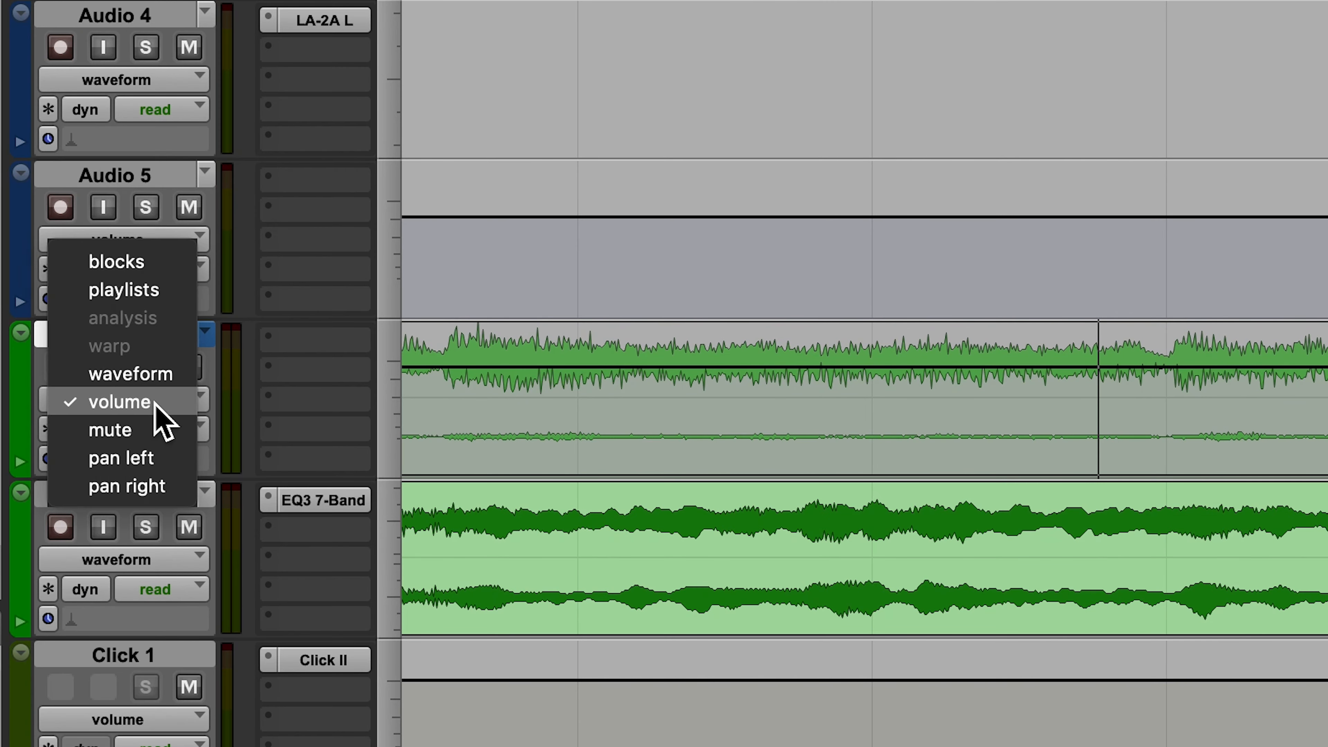
left_click(305, 479)
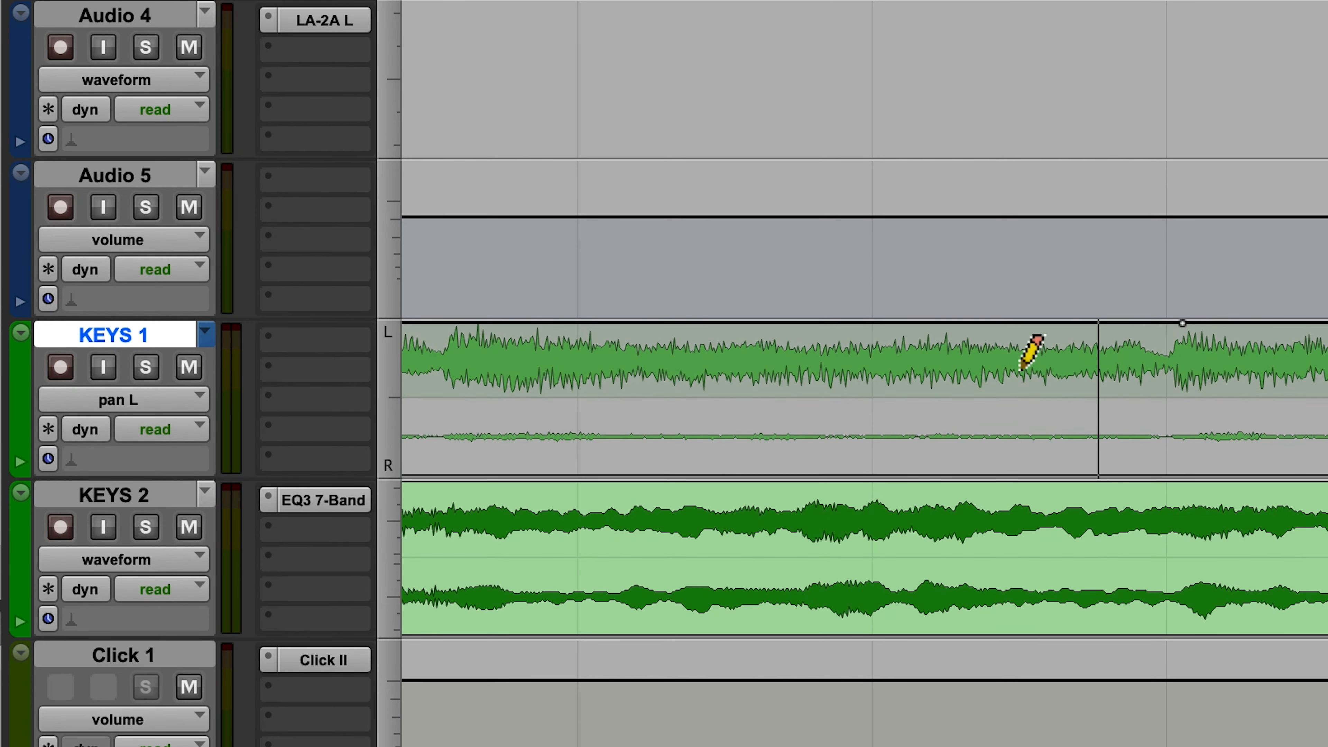
mouse_move(947, 326)
left_mouse_down()
mouse_move(1044, 469)
mouse_move(1185, 325)
left_mouse_up()
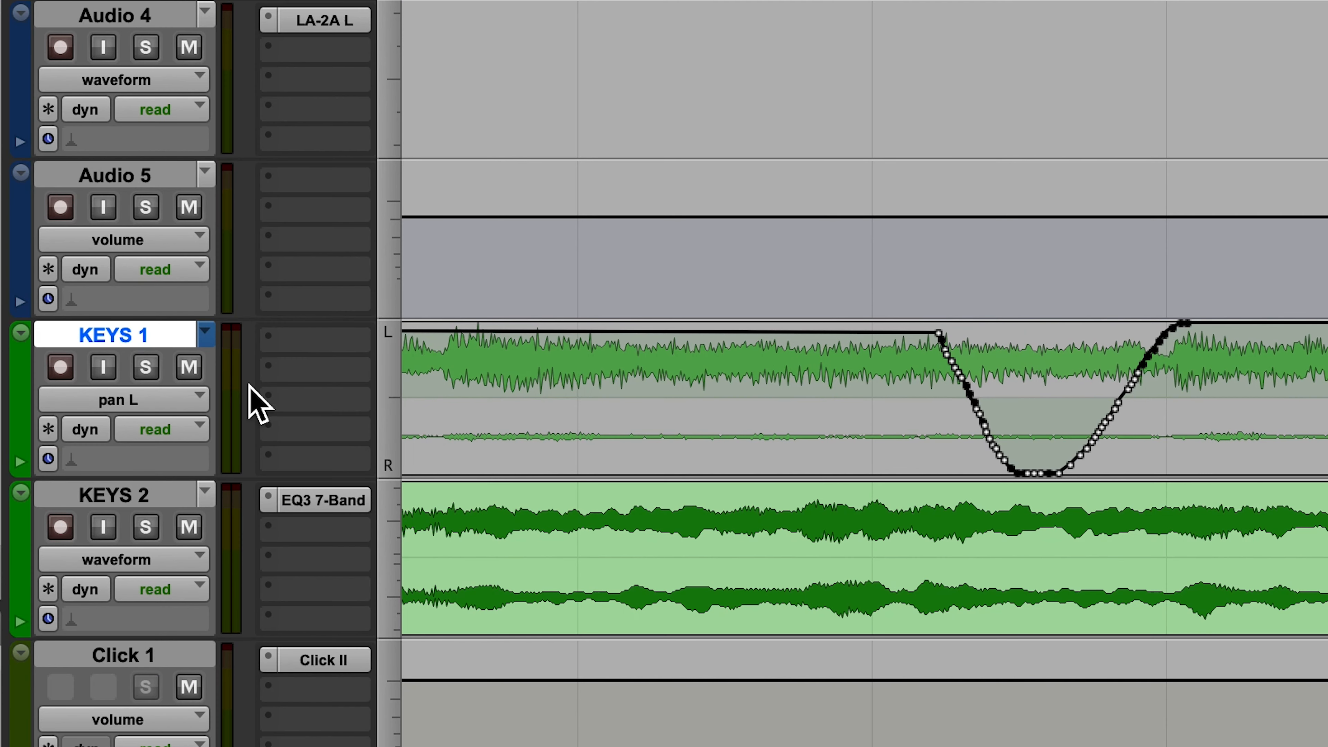
left_click(141, 400)
left_click(158, 325)
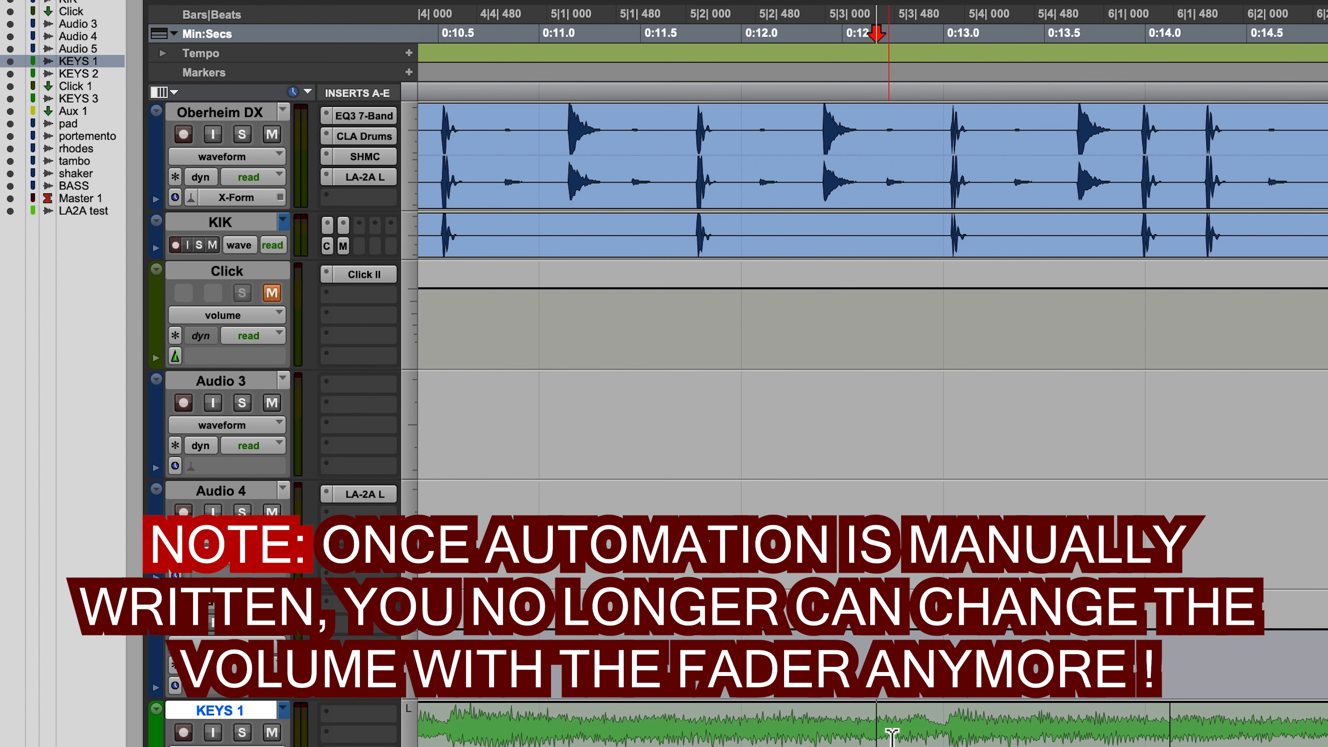
Switch to the topic list in Pages and highlight the MASTER FADER TIPS topic
key("super+equal")
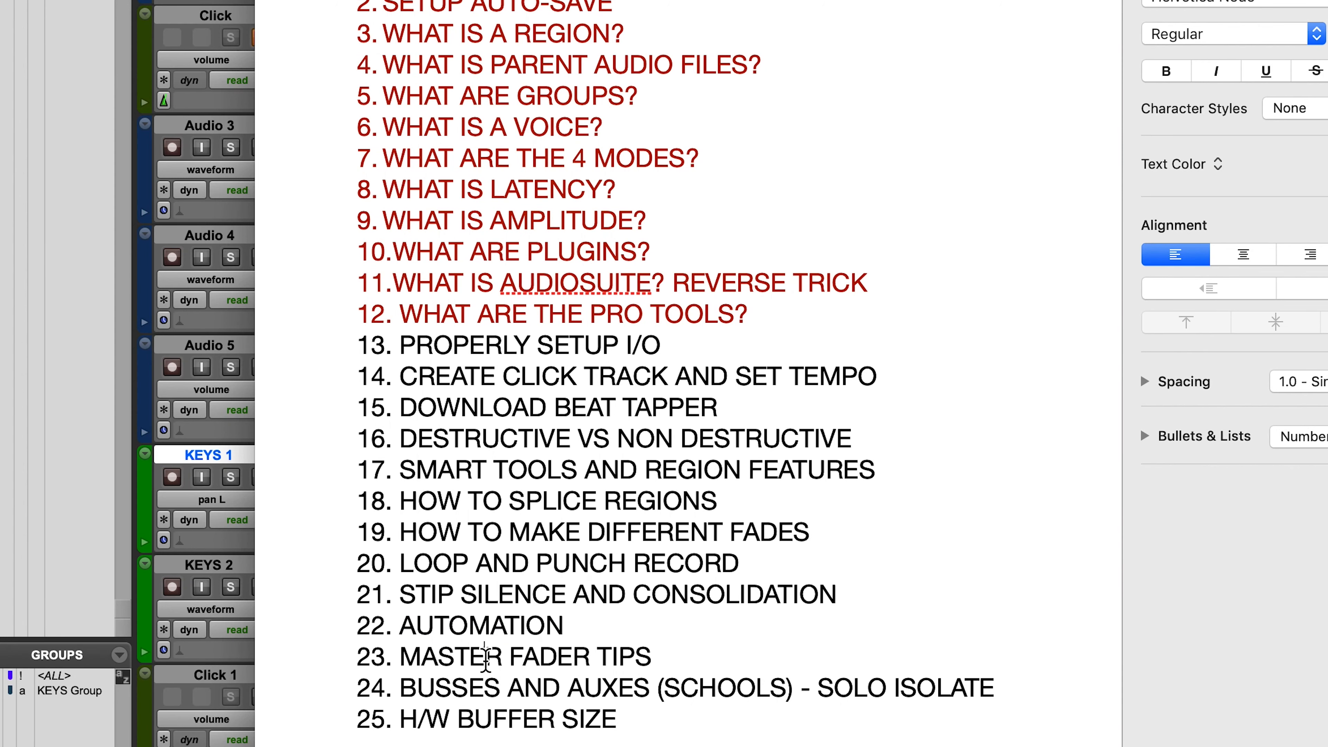
triple_click(497, 657)
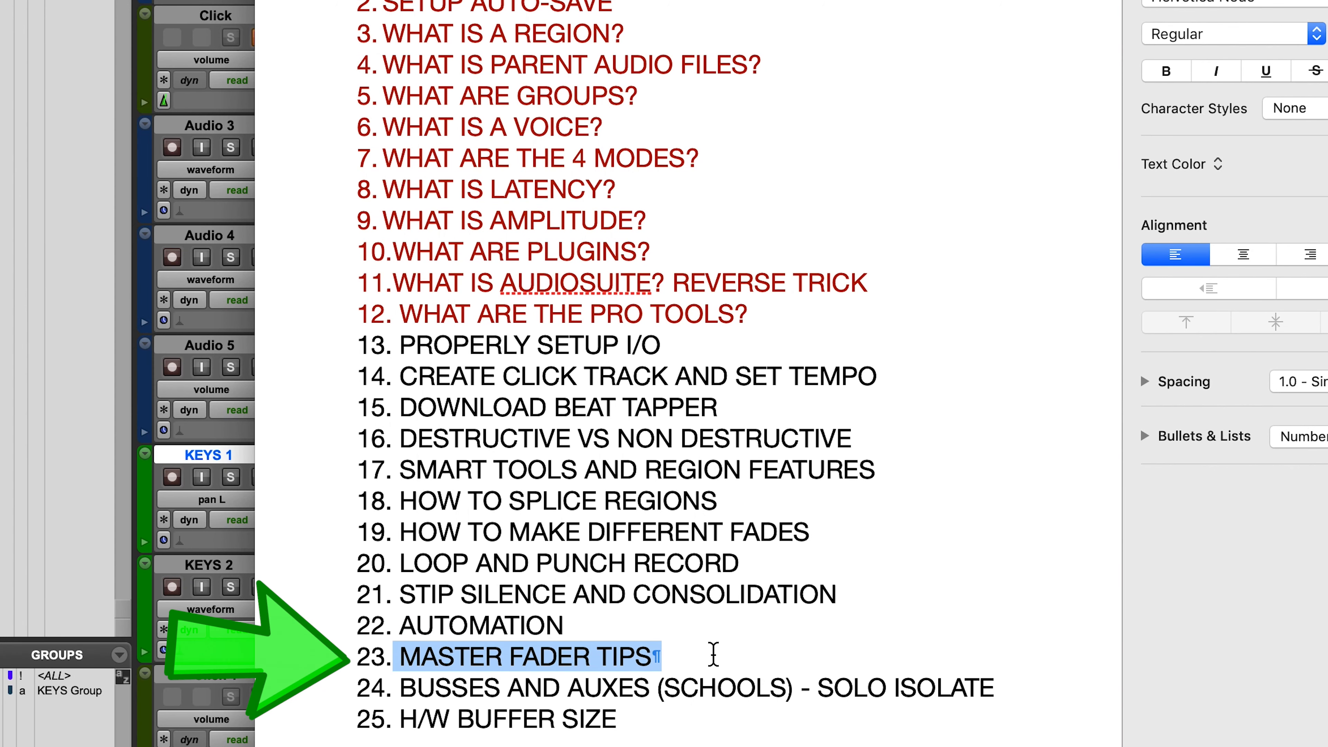